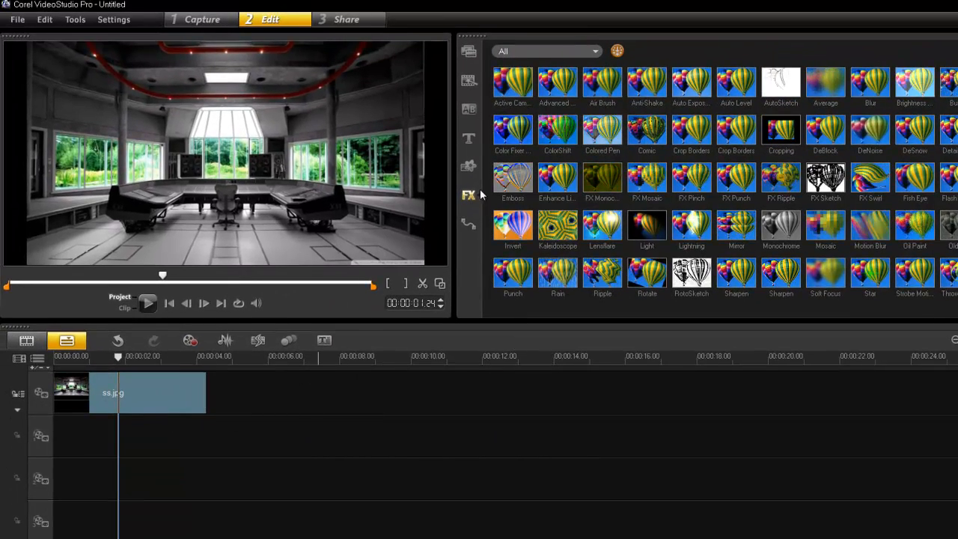
- Place the green-screen clip DSC_0482.MOV from the media library on the first overlay track beneath ss.jpg
{"action": "left_click", "coordinate": [468, 52]}
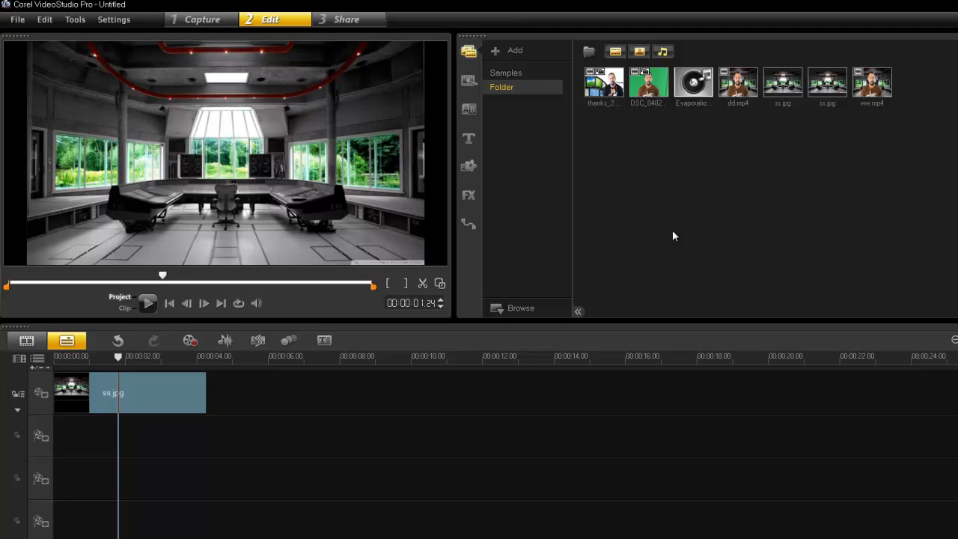
{"action": "left_click", "coordinate": [648, 92]}
{"action": "left_click_drag", "start_coordinate": [648, 93], "coordinate": [140, 451]}
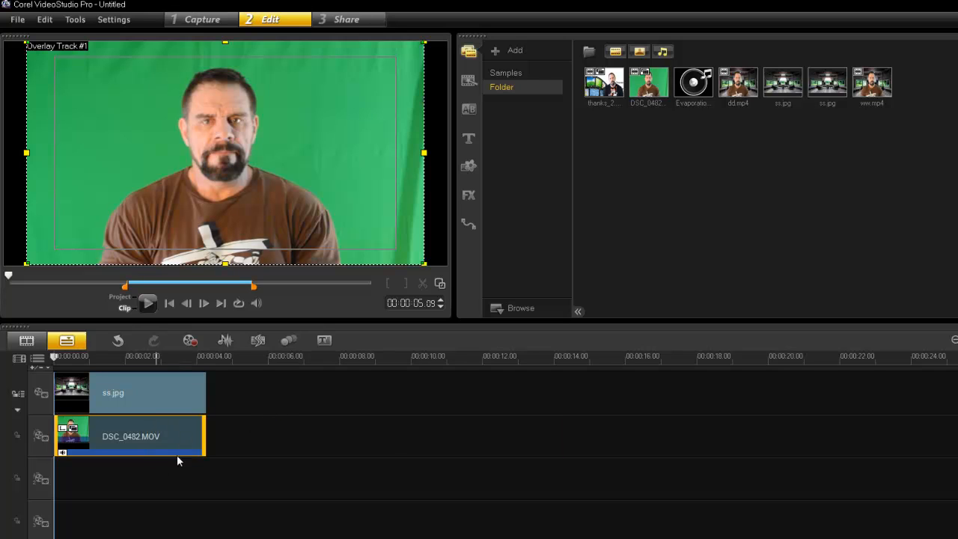
- Key out the green background of DSC_0482.MOV with the Chroma Key overlay option and preview the composite along the timeline
{"action": "left_click", "coordinate": [154, 398]}
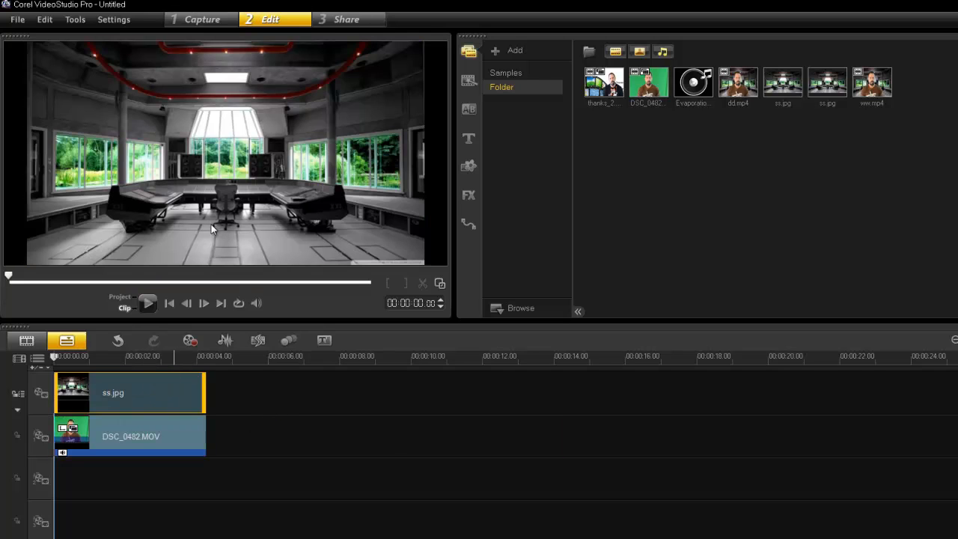
{"action": "left_click", "coordinate": [159, 435]}
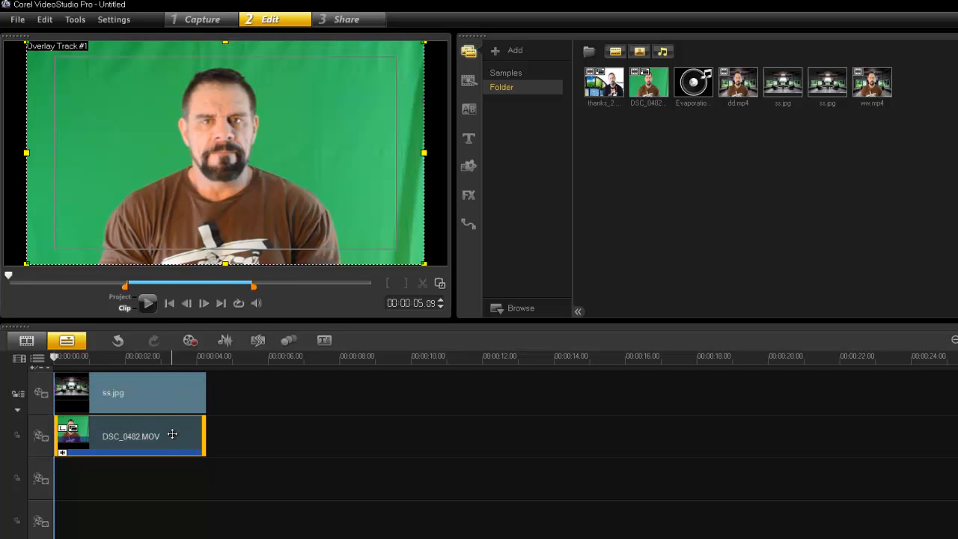
{"action": "double_click", "coordinate": [158, 439]}
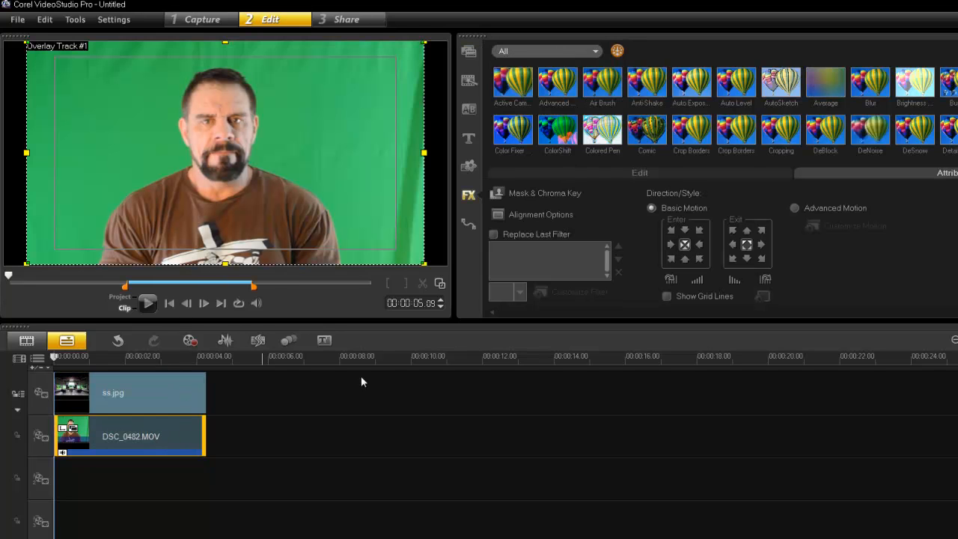
{"action": "left_click", "coordinate": [532, 193]}
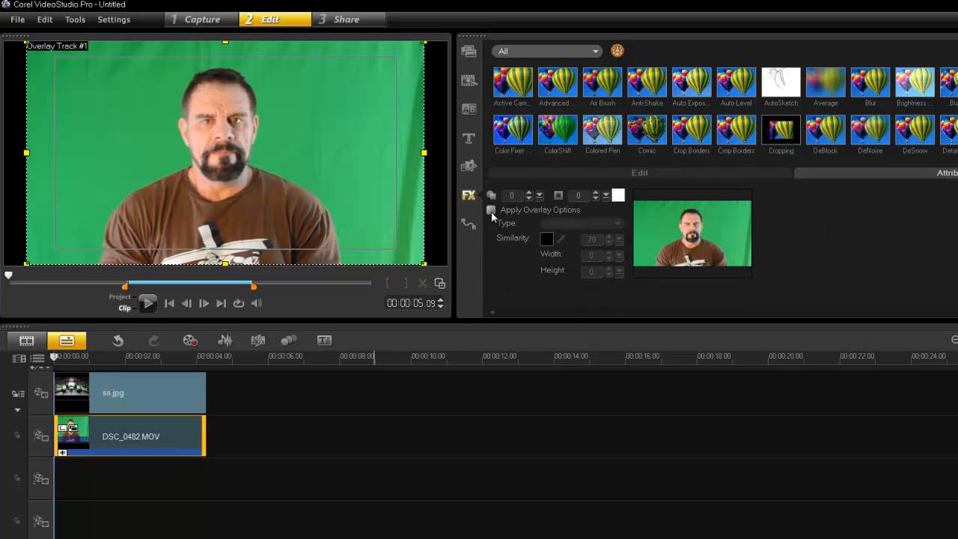
{"action": "left_click", "coordinate": [491, 210]}
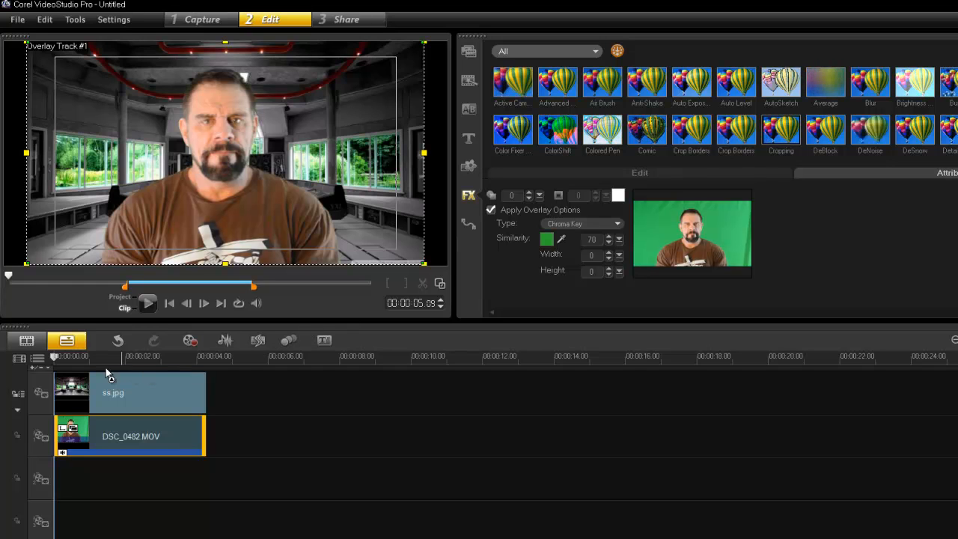
{"action": "left_click_drag", "start_coordinate": [55, 357], "coordinate": [152, 358]}
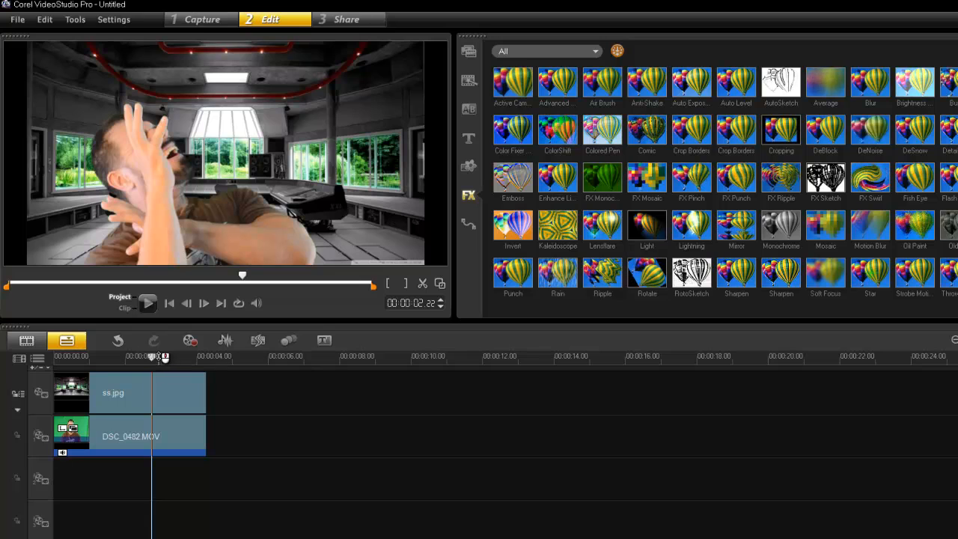
{"action": "left_click", "coordinate": [126, 359]}
{"action": "left_click_drag", "start_coordinate": [127, 359], "coordinate": [151, 377]}
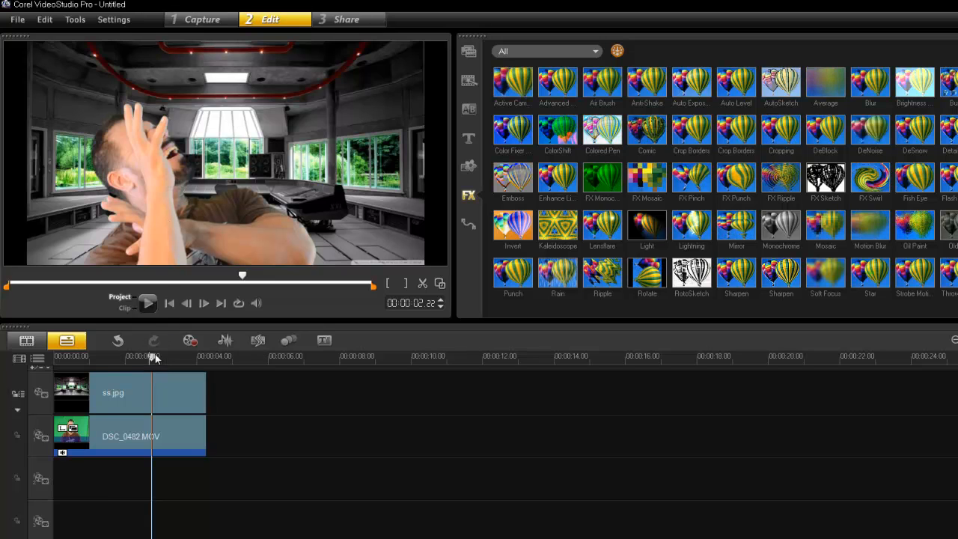
{"action": "left_click", "coordinate": [106, 358]}
{"action": "left_click", "coordinate": [86, 359]}
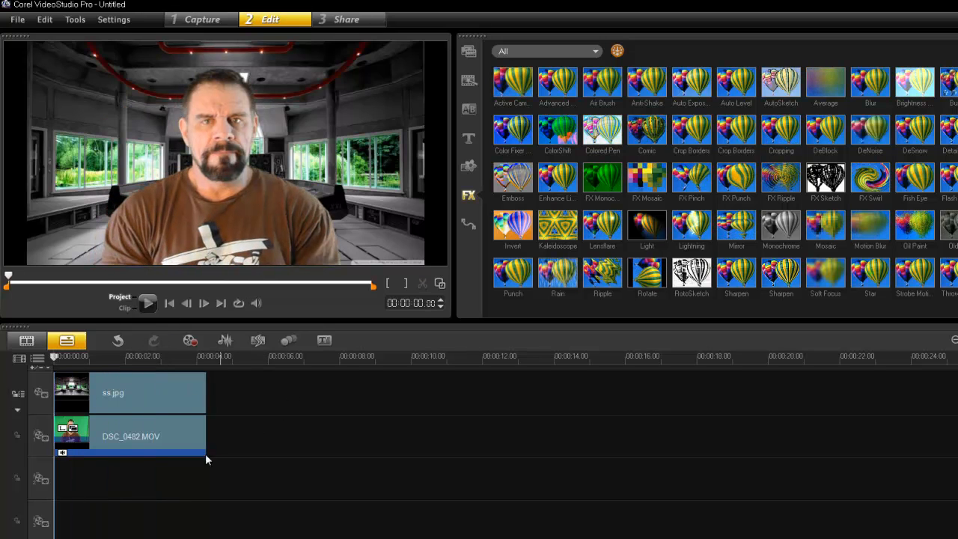
- Apply the Boris Graffiti 6.1 filter to the DSC_0482.MOV overlay clip
{"action": "left_click", "coordinate": [175, 434]}
{"action": "double_click", "coordinate": [175, 435]}
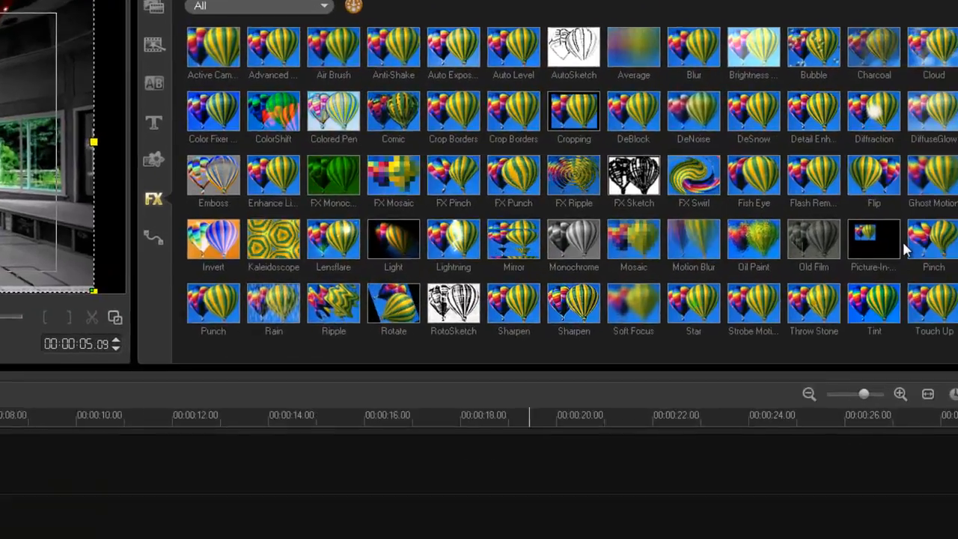
{"action": "scroll", "coordinate": [904, 246], "scroll_direction": "down", "scroll_amount": 2}
{"action": "left_click", "coordinate": [617, 247]}
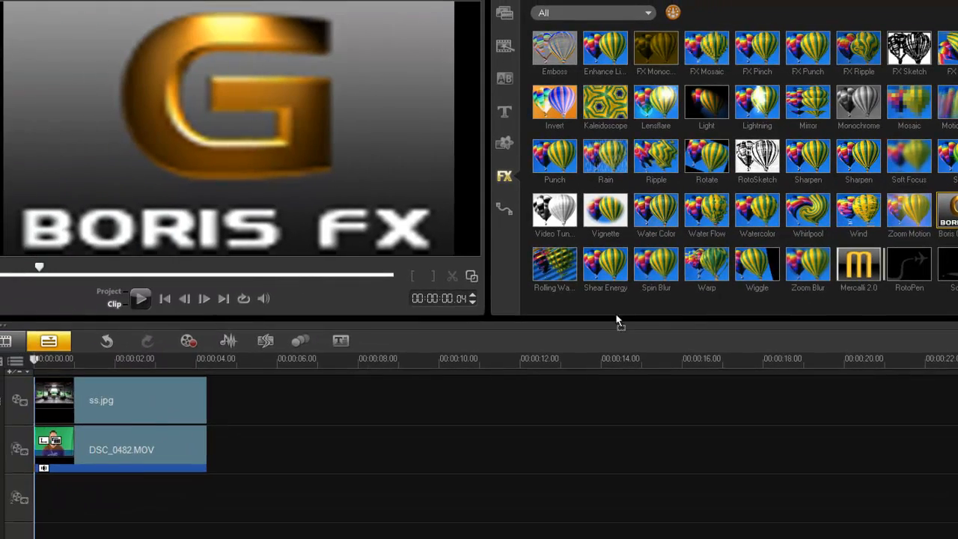
{"action": "left_click", "coordinate": [176, 438]}
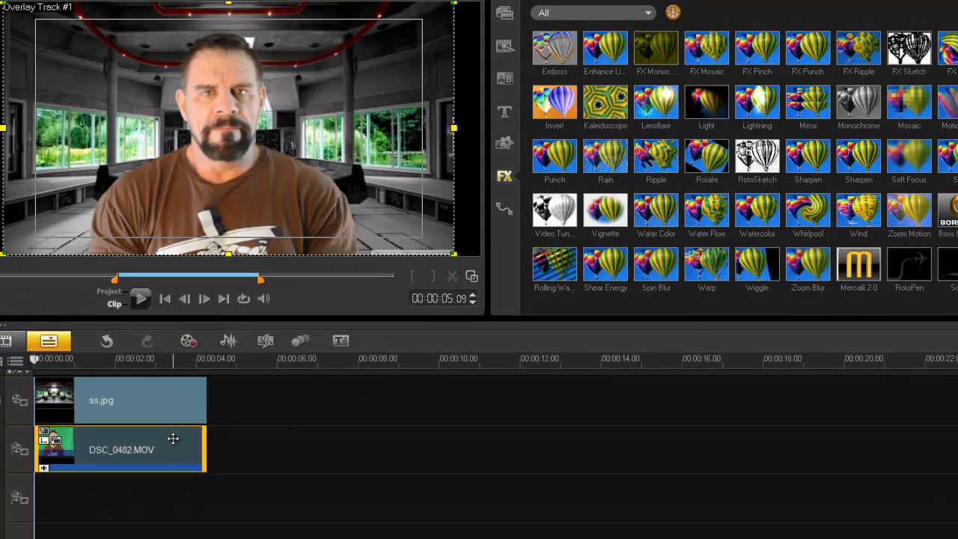
- Open the overlay clip's Boris Graffiti filter customization in Advanced Mode and delete the Text track
{"action": "double_click", "coordinate": [172, 438]}
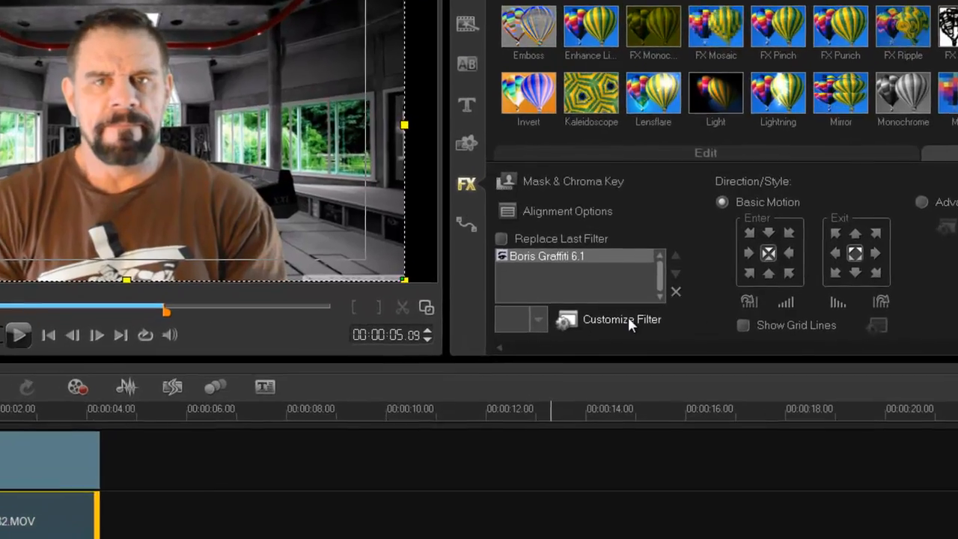
{"action": "left_click", "coordinate": [638, 285]}
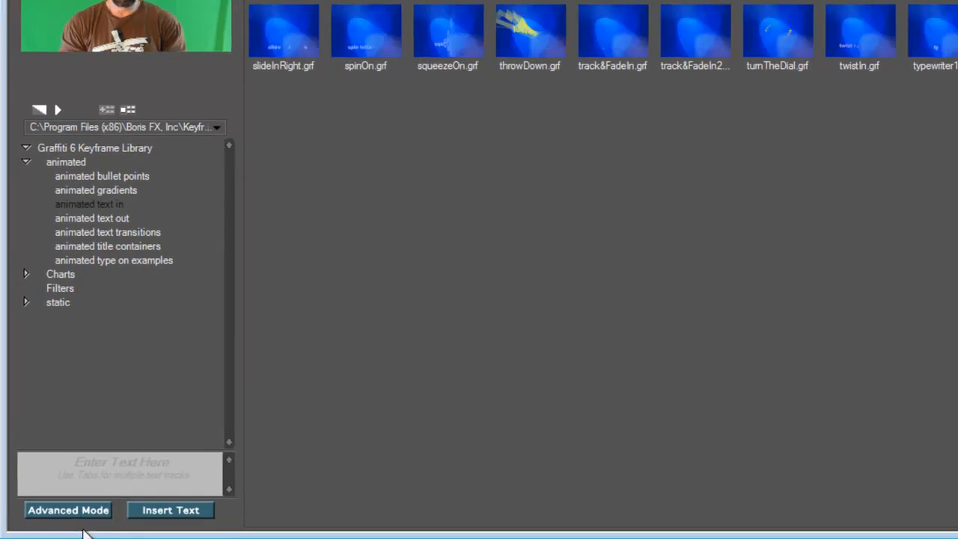
{"action": "left_click", "coordinate": [81, 514]}
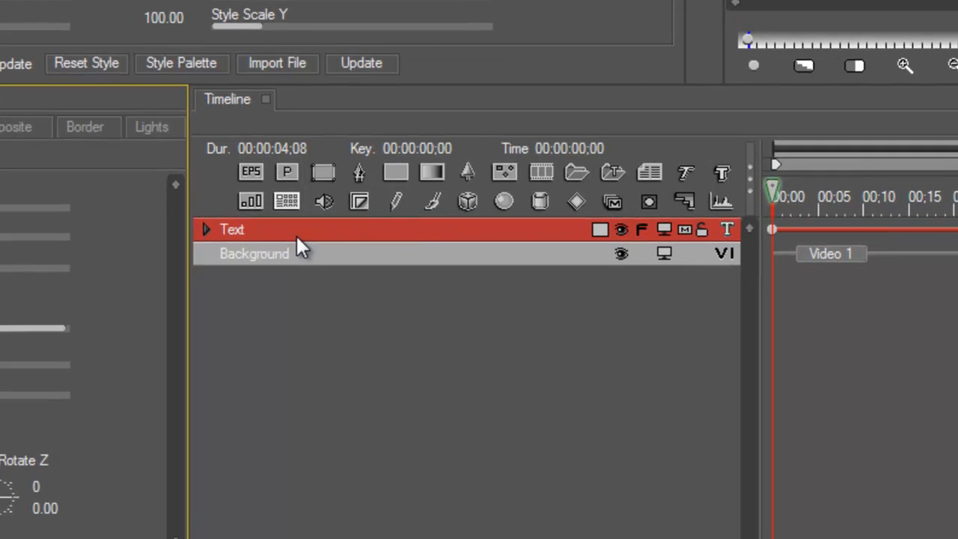
{"action": "left_click", "coordinate": [312, 256]}
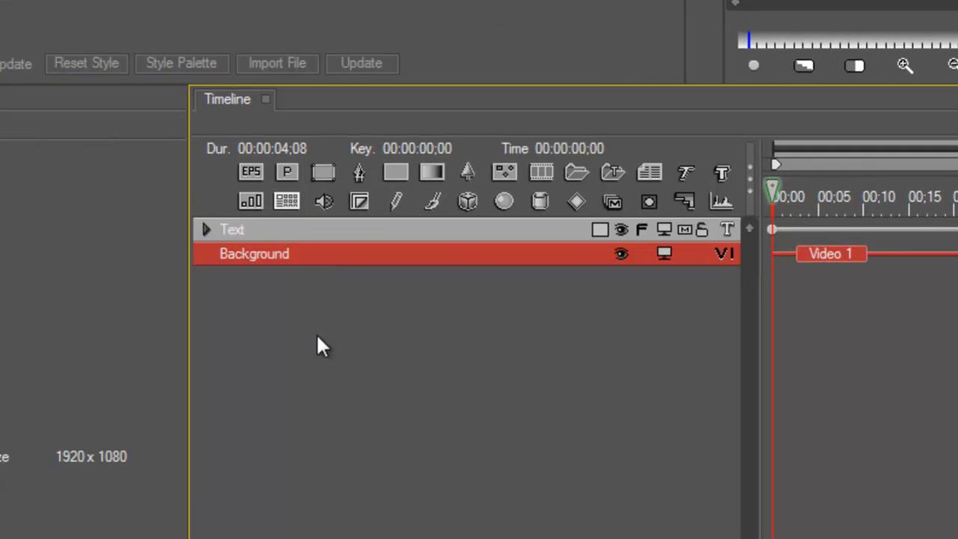
{"action": "left_click", "coordinate": [382, 232]}
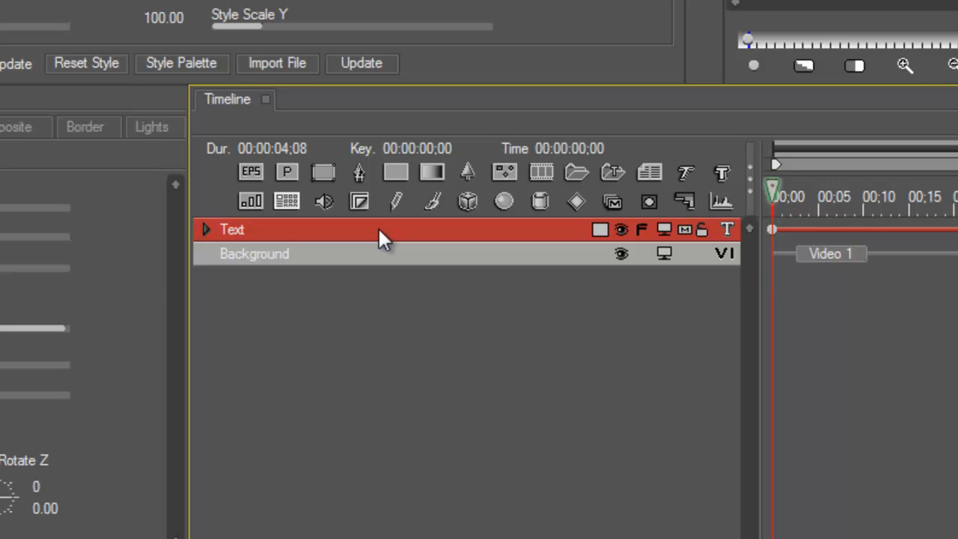
{"action": "key", "text": "Delete"}
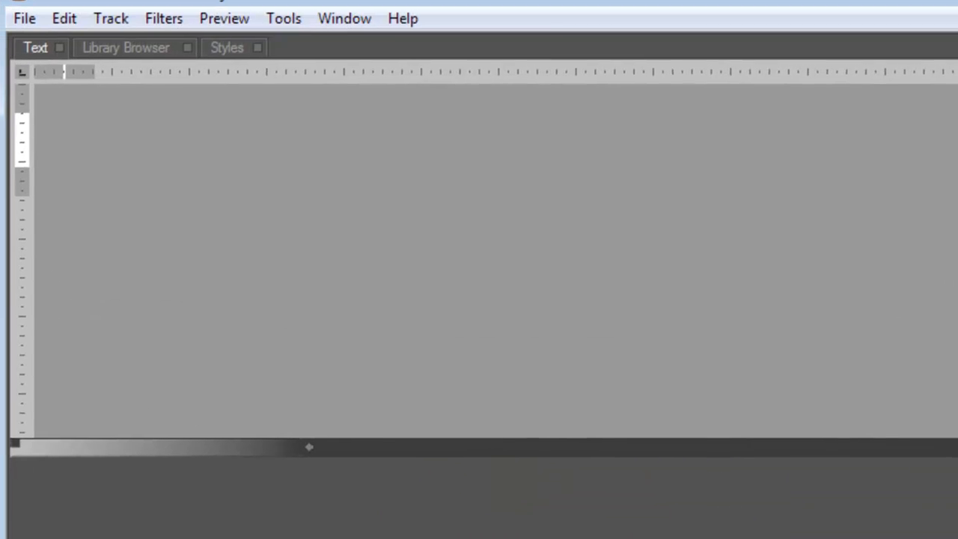
- Add the BCC 2D Particles filter from Distortion and Perspective to the Background track and apply it to the clip
{"action": "left_click", "coordinate": [168, 24]}
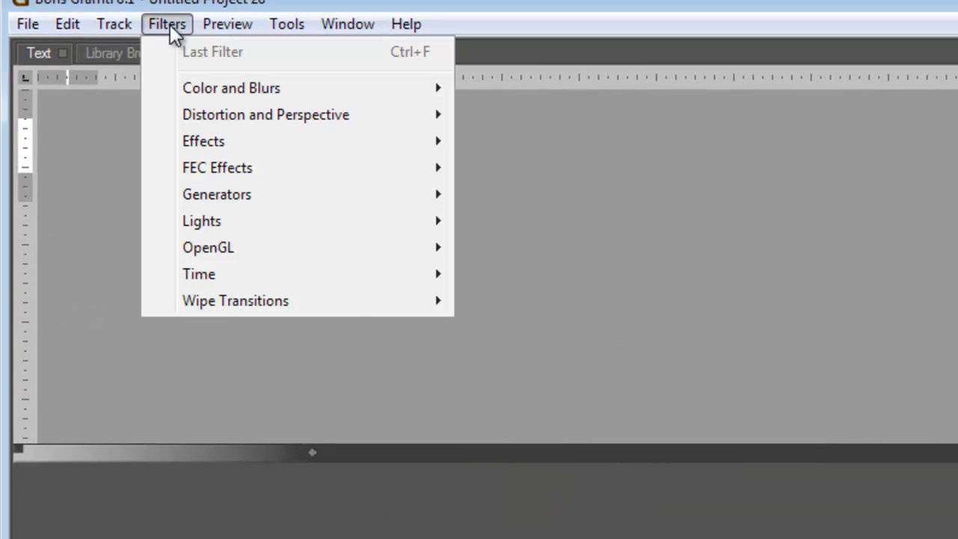
{"action": "mouse_move", "coordinate": [267, 118]}
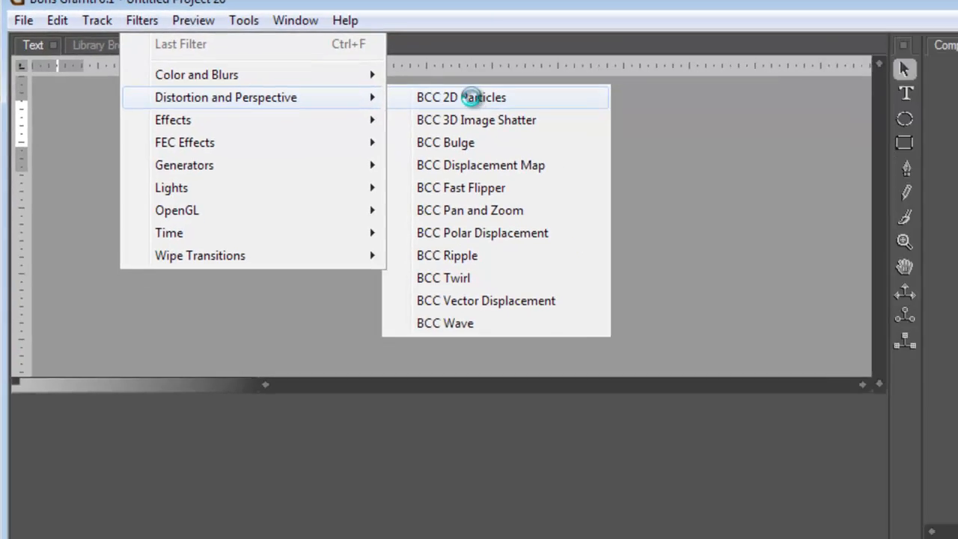
{"action": "left_click", "coordinate": [569, 116]}
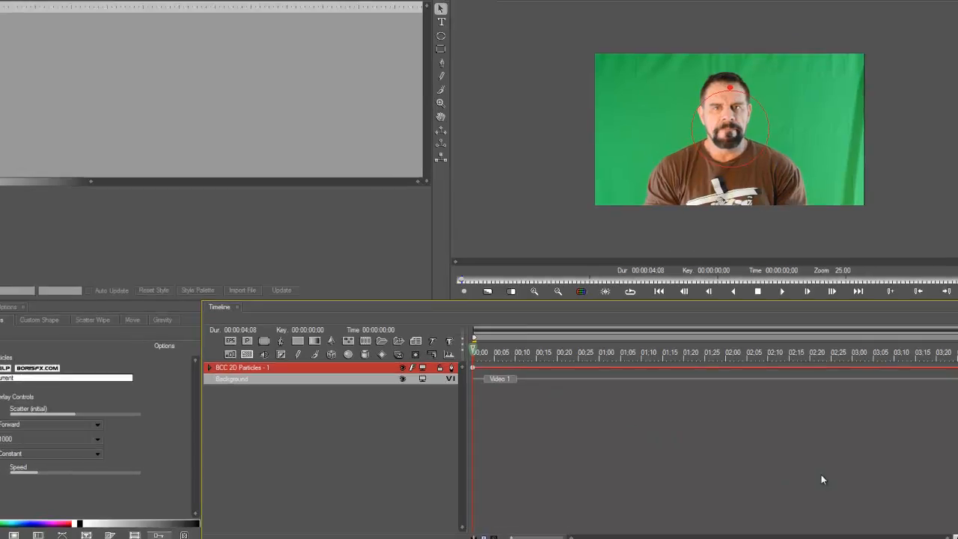
{"action": "left_click", "coordinate": [833, 503]}
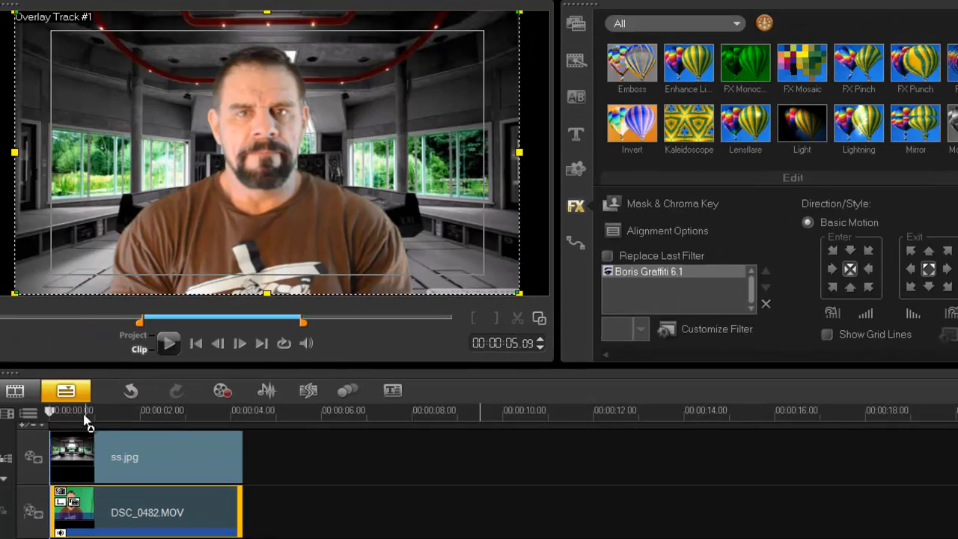
- Preview the start of the timeline and reopen the overlay clip's Boris Graffiti filter in Advanced Mode
{"action": "left_click_drag", "start_coordinate": [60, 411], "coordinate": [53, 437]}
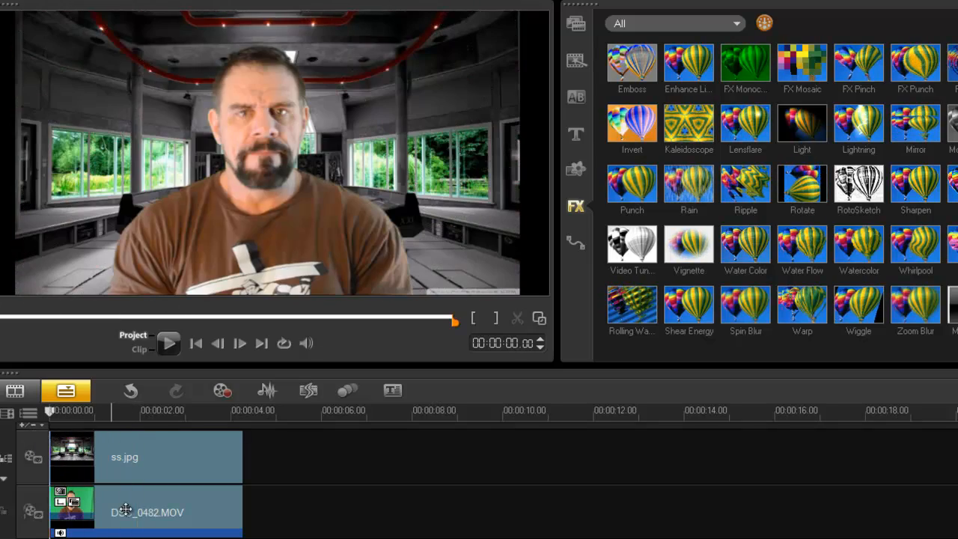
{"action": "left_click", "coordinate": [131, 511]}
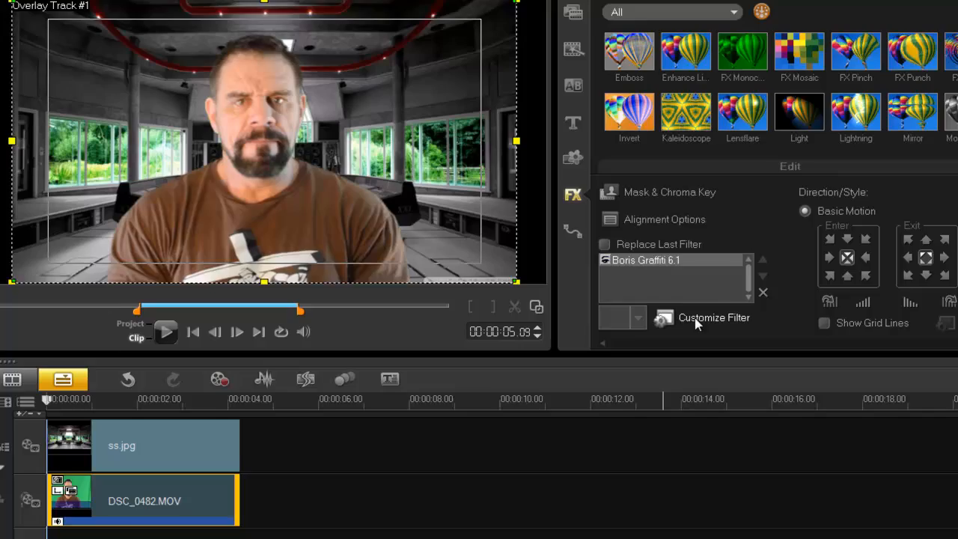
{"action": "left_click", "coordinate": [696, 331]}
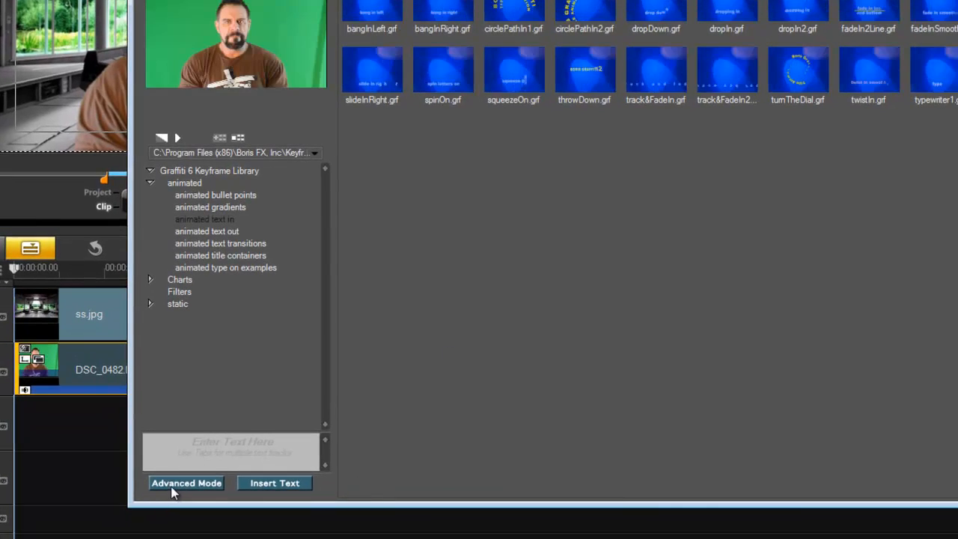
{"action": "left_click", "coordinate": [166, 480]}
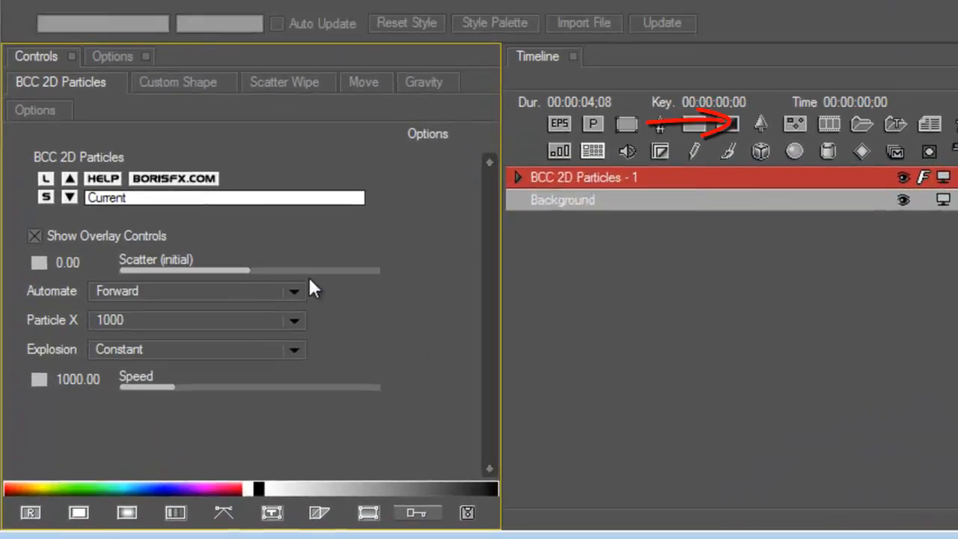
- Try Scatter (initial) values of 80.36 and 1044.64 on the 2D particles and settle on -80.36
{"action": "left_click_drag", "start_coordinate": [273, 249], "coordinate": [310, 254]}
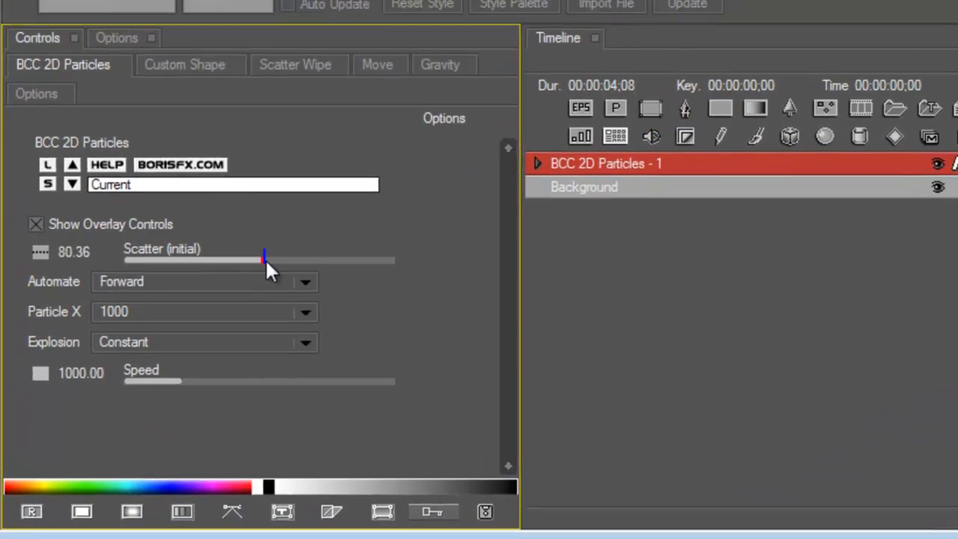
{"action": "left_click_drag", "start_coordinate": [147, 405], "coordinate": [153, 404]}
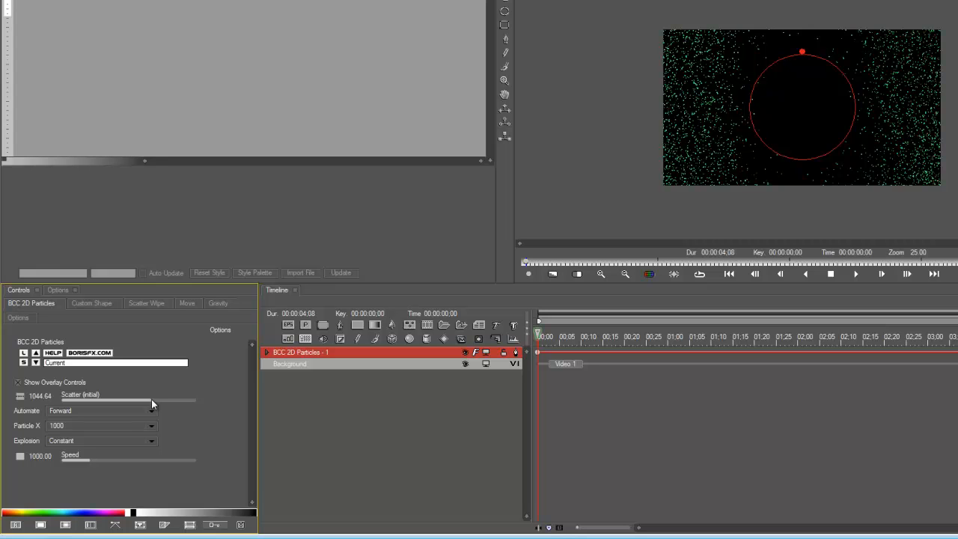
{"action": "left_click_drag", "start_coordinate": [152, 401], "coordinate": [125, 405]}
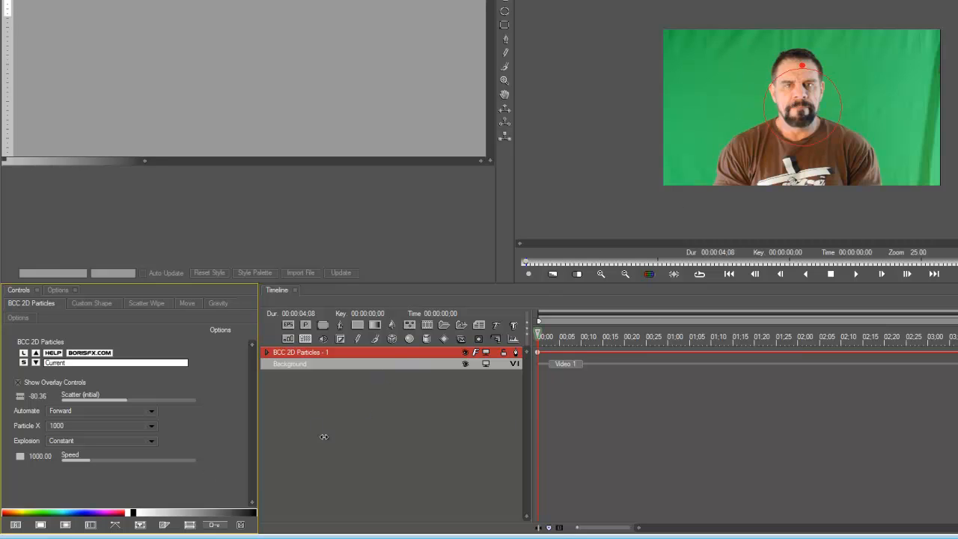
- Move to 00:00:01;00 and adjust the particle Speed, trying 1785.71 and 1049.11 before lowering it further
{"action": "left_click", "coordinate": [538, 334]}
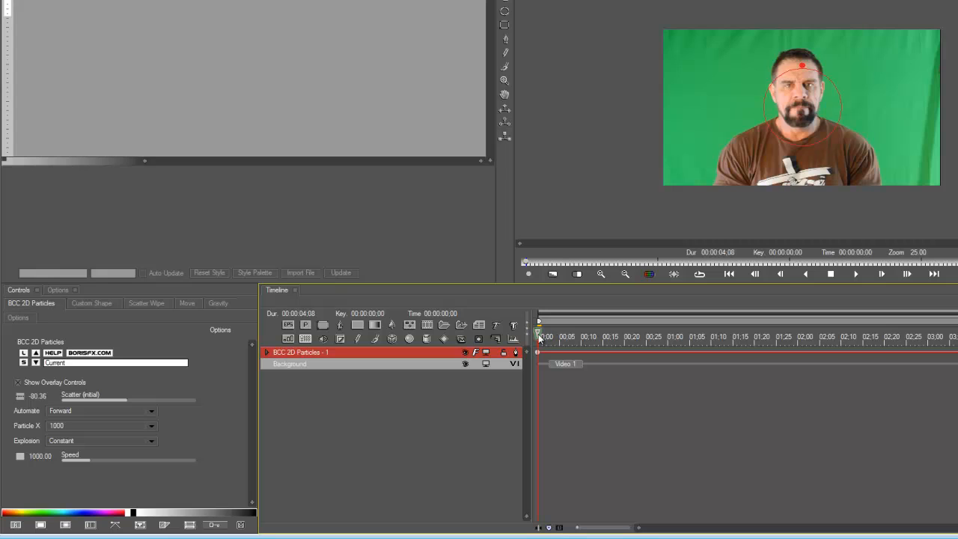
{"action": "left_click_drag", "start_coordinate": [539, 337], "coordinate": [670, 342]}
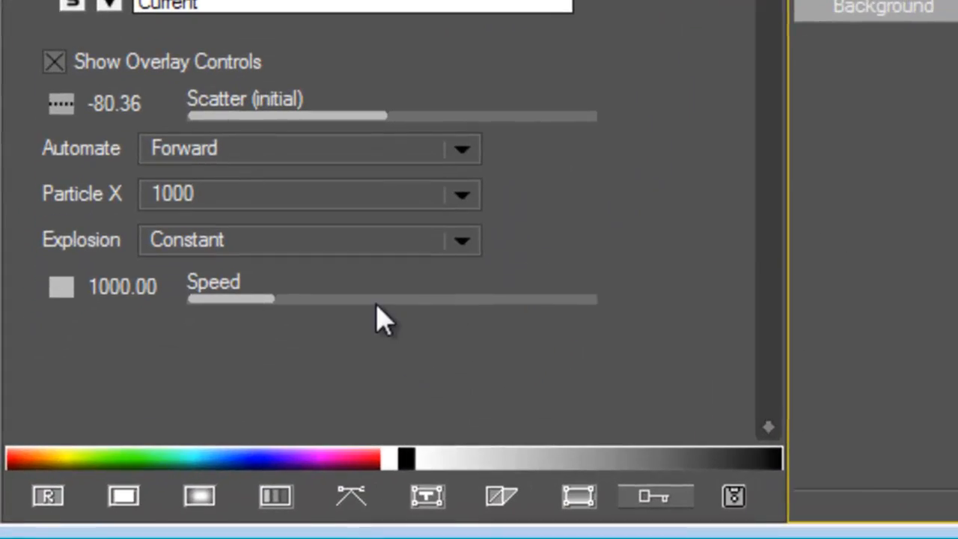
{"action": "left_click_drag", "start_coordinate": [275, 300], "coordinate": [303, 301]}
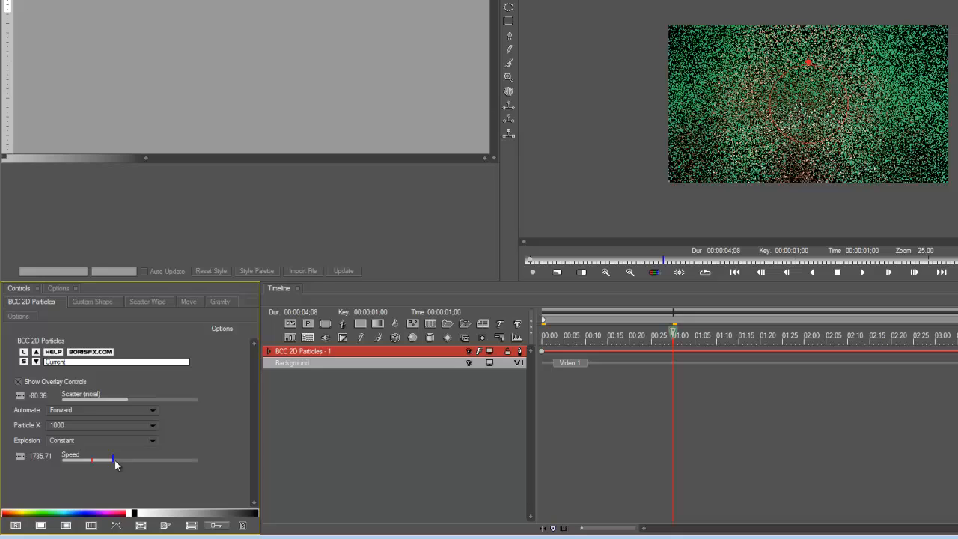
{"action": "mouse_move", "coordinate": [115, 464]}
{"action": "left_mouse_down"}
{"action": "mouse_move", "coordinate": [208, 467]}
{"action": "mouse_move", "coordinate": [95, 467]}
{"action": "left_mouse_up"}
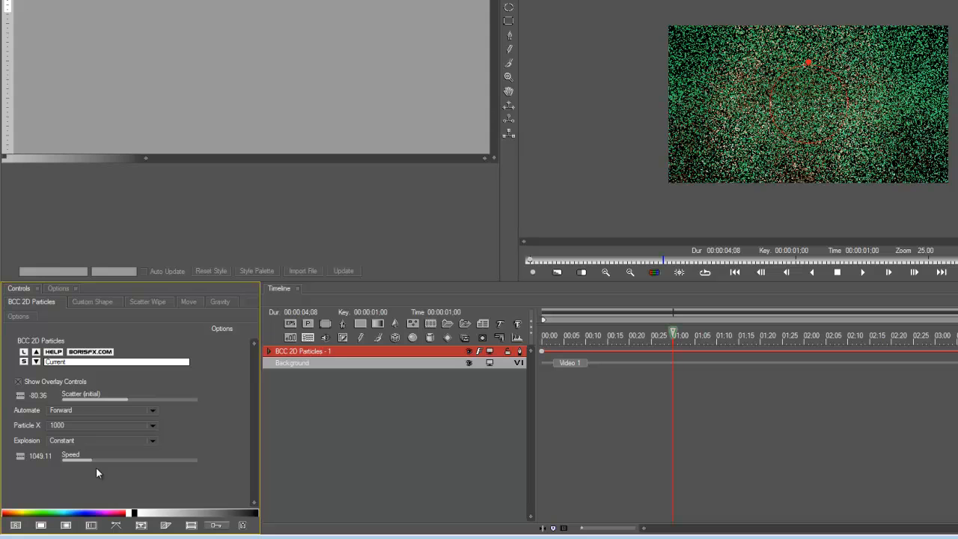
{"action": "left_click_drag", "start_coordinate": [88, 466], "coordinate": [67, 461]}
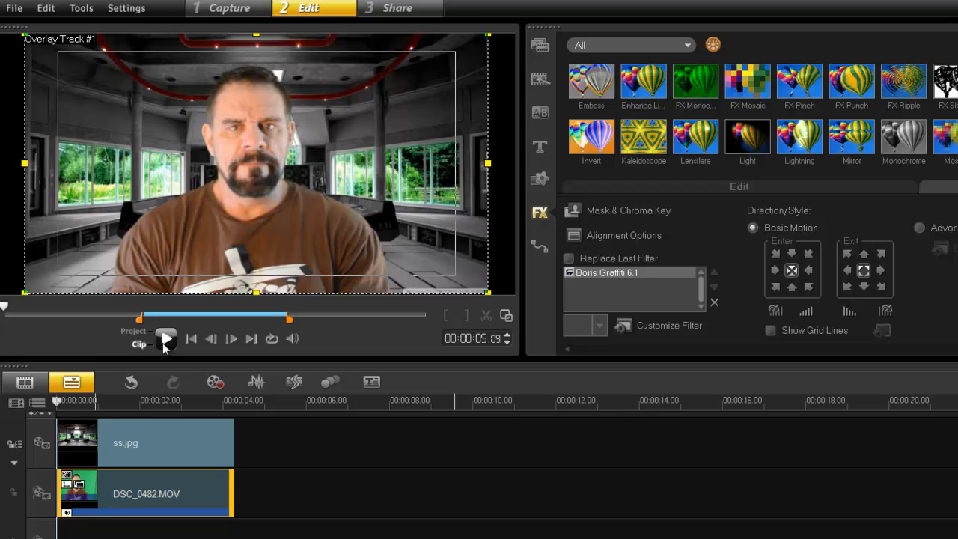
- Play the whole project from the start and reopen the overlay clip's Boris Graffiti filter in Advanced Mode
{"action": "left_click", "coordinate": [135, 335]}
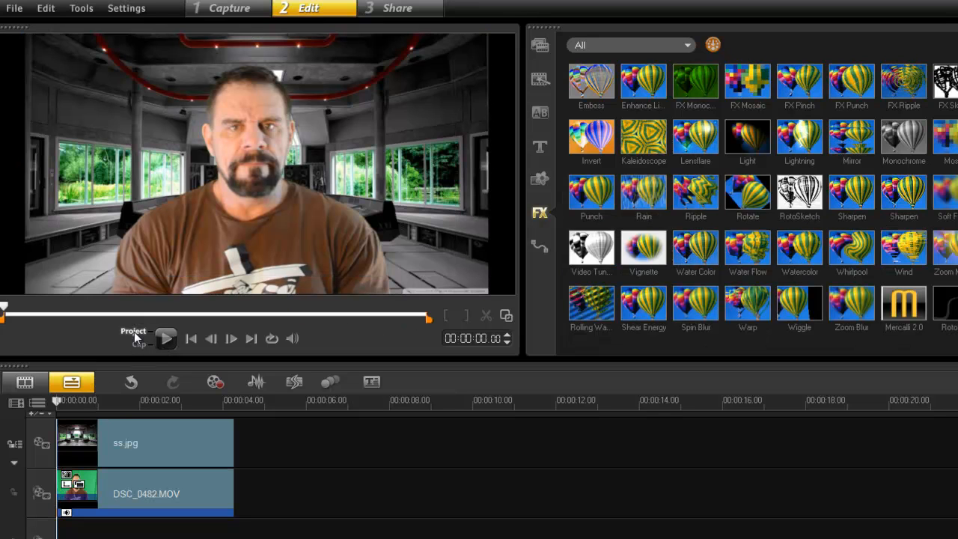
{"action": "left_click", "coordinate": [167, 341]}
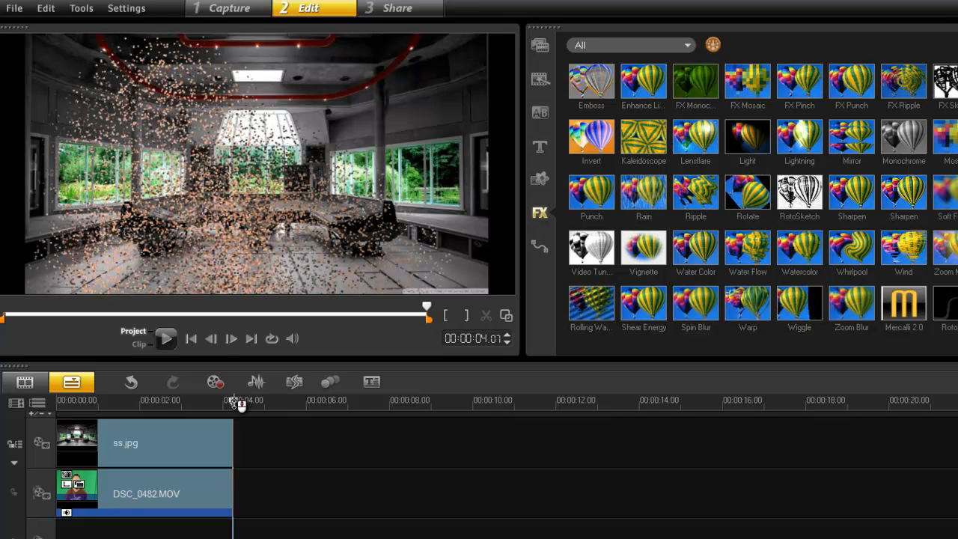
{"action": "left_click", "coordinate": [178, 494]}
{"action": "double_click", "coordinate": [178, 495]}
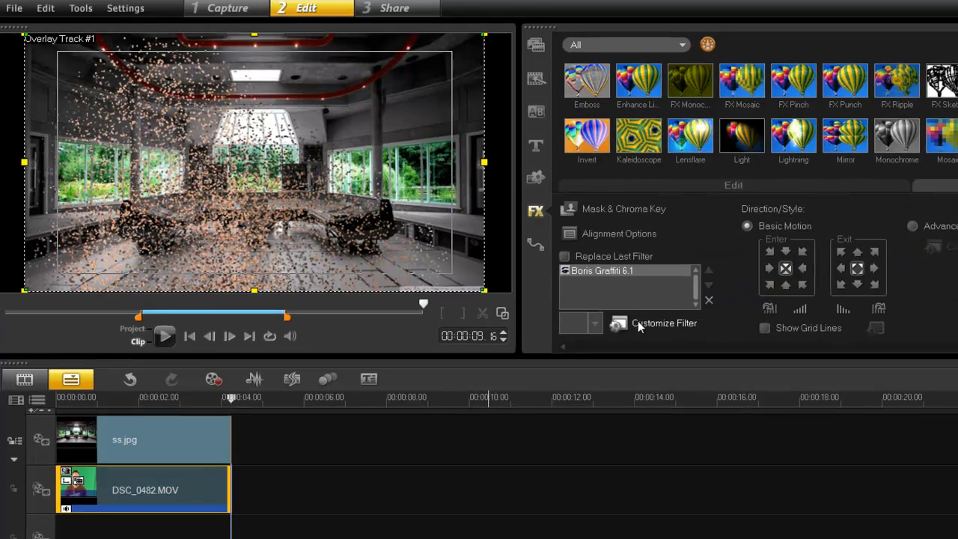
{"action": "left_click", "coordinate": [637, 323]}
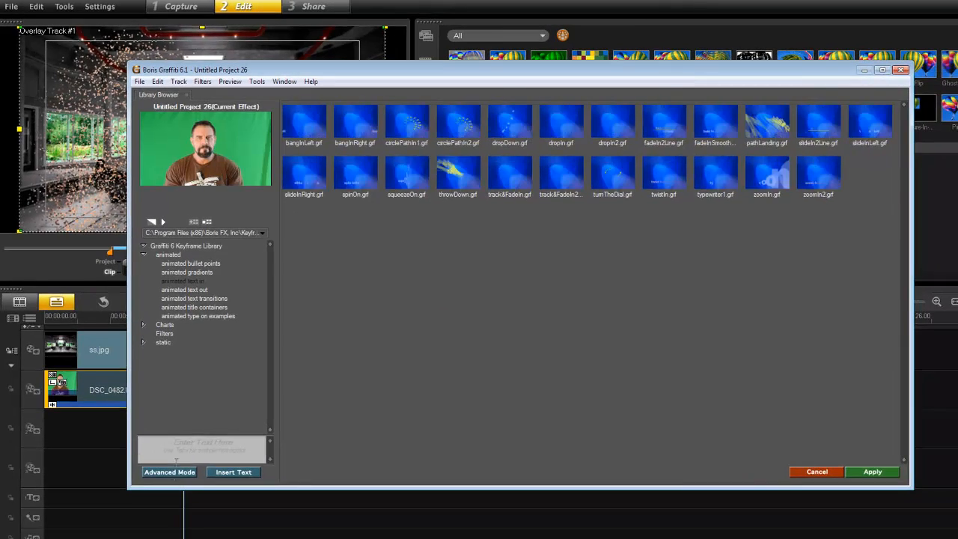
{"action": "left_click", "coordinate": [170, 473]}
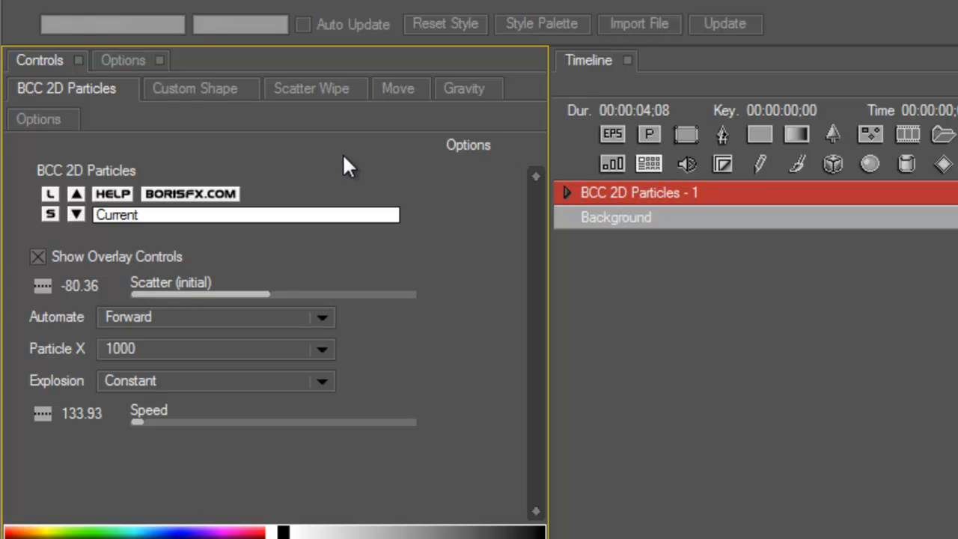
- Turn on the Scatter Wipe for the 2D particles and set its Wipe Angle to 63 at 00:00:02;07
{"action": "left_click", "coordinate": [336, 88]}
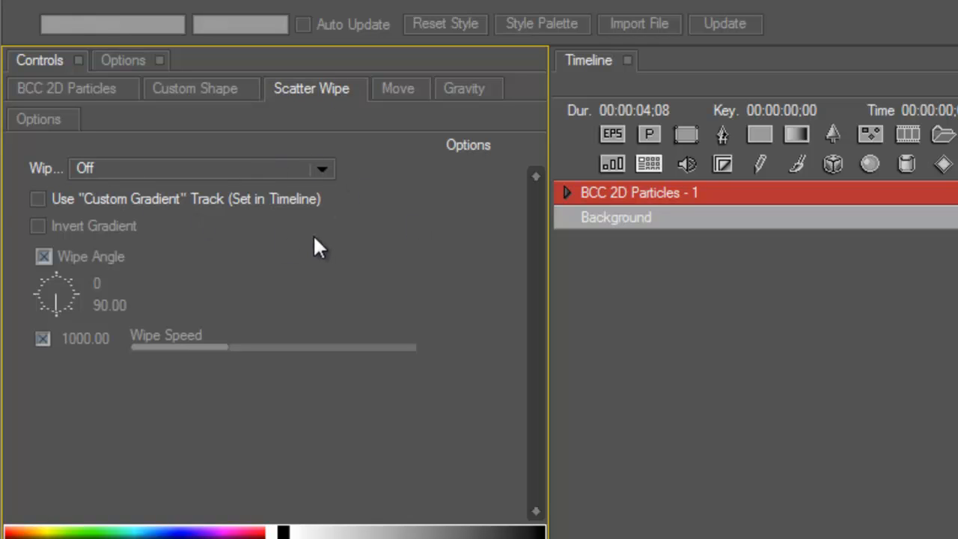
{"action": "left_click", "coordinate": [322, 169]}
{"action": "left_click", "coordinate": [242, 207]}
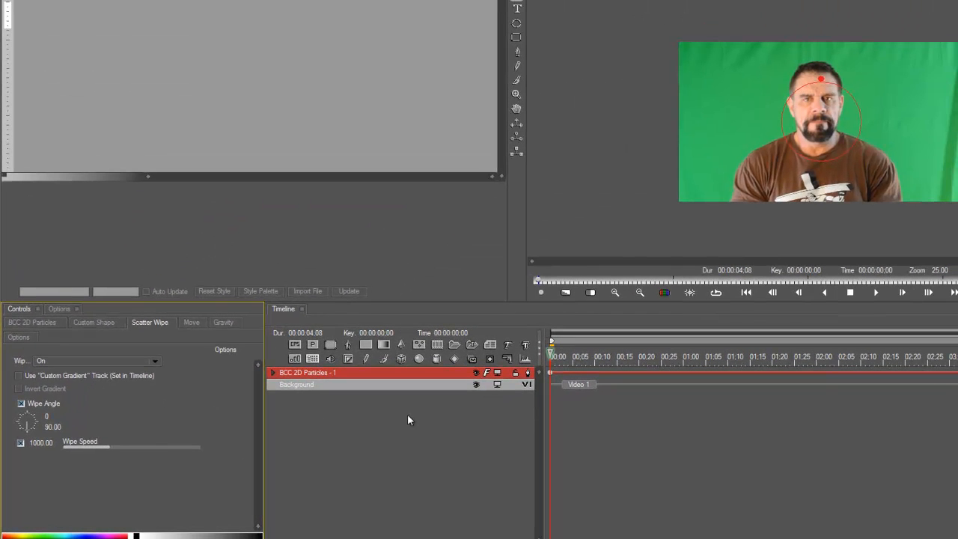
{"action": "left_click_drag", "start_coordinate": [554, 359], "coordinate": [674, 362]}
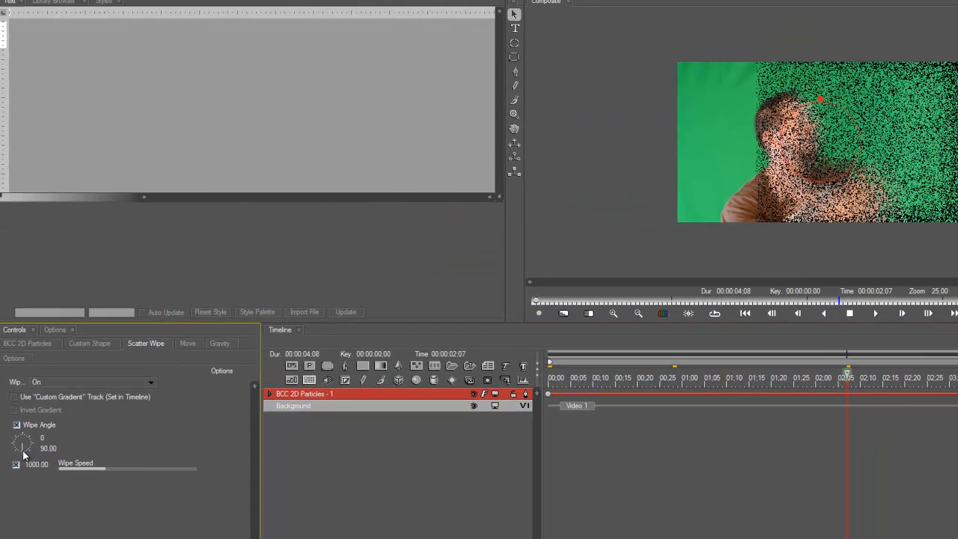
{"action": "left_click_drag", "start_coordinate": [23, 453], "coordinate": [26, 452]}
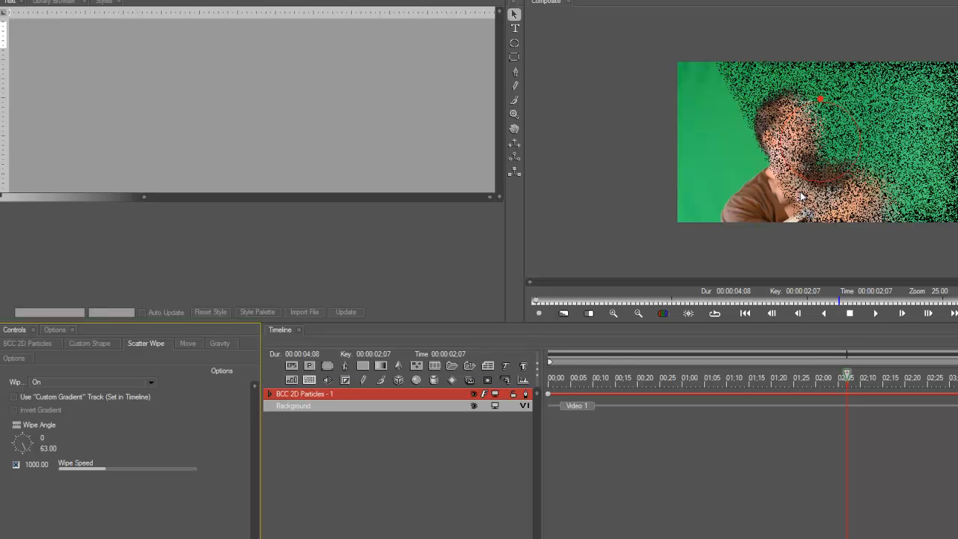
- Try Wipe Speed values of 2049.11, 107.14 and 1526.79 at different timeline positions and set 1834.82
{"action": "left_click_drag", "start_coordinate": [846, 374], "coordinate": [771, 380]}
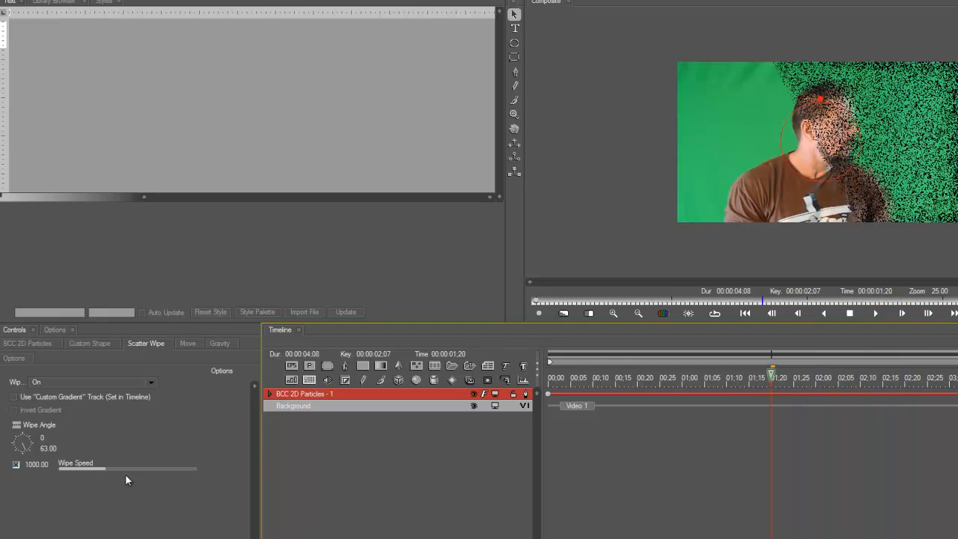
{"action": "left_click_drag", "start_coordinate": [105, 469], "coordinate": [154, 471]}
{"action": "left_click_drag", "start_coordinate": [764, 383], "coordinate": [957, 378]}
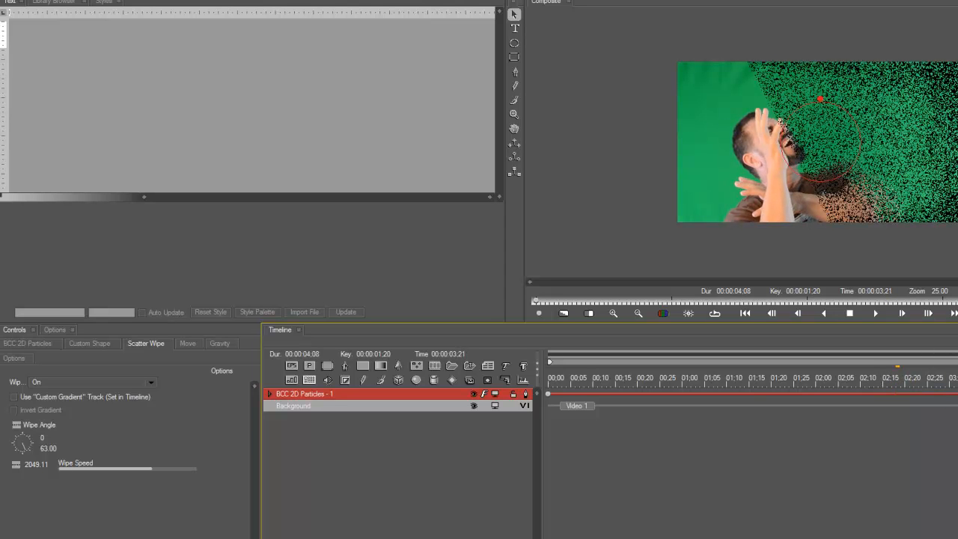
{"action": "left_click_drag", "start_coordinate": [154, 469], "coordinate": [78, 476]}
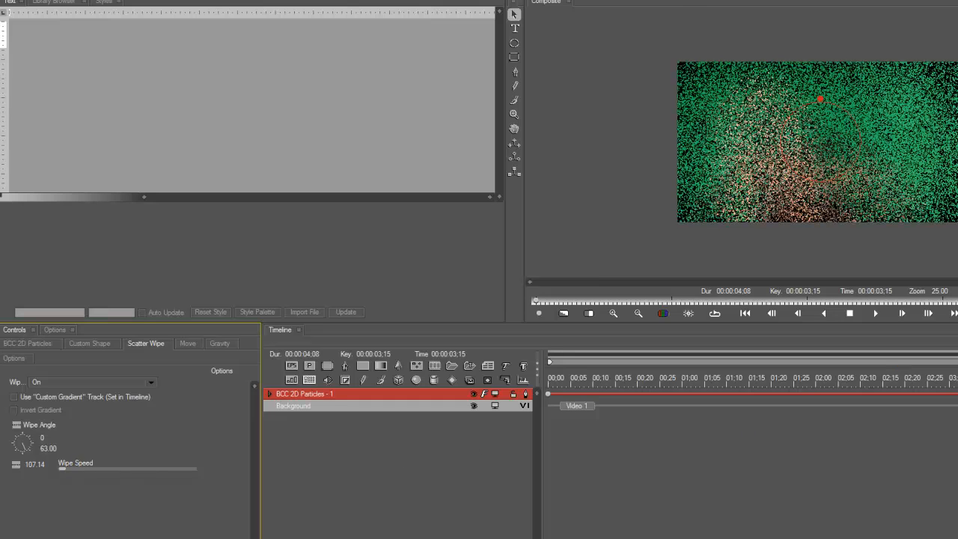
{"action": "left_click_drag", "start_coordinate": [690, 378], "coordinate": [833, 382]}
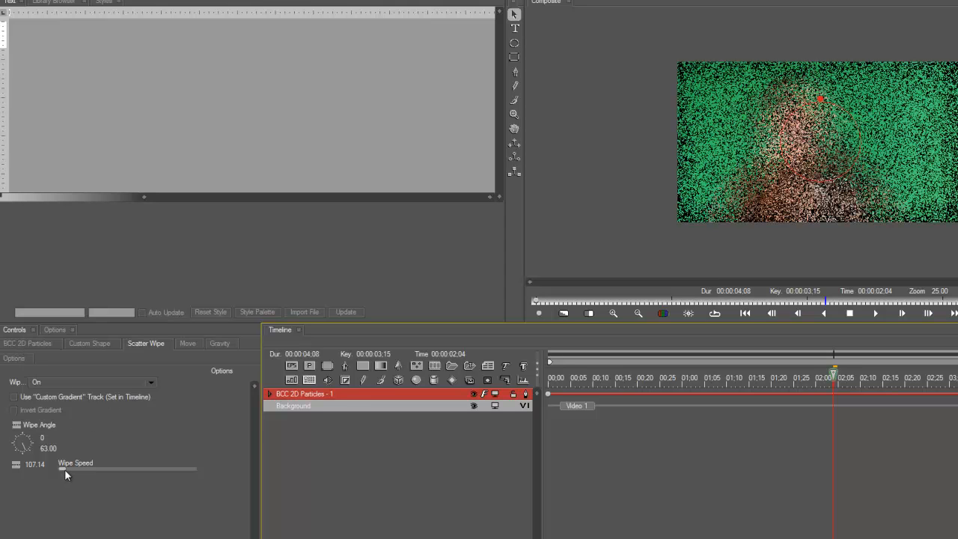
{"action": "left_click_drag", "start_coordinate": [64, 470], "coordinate": [131, 470]}
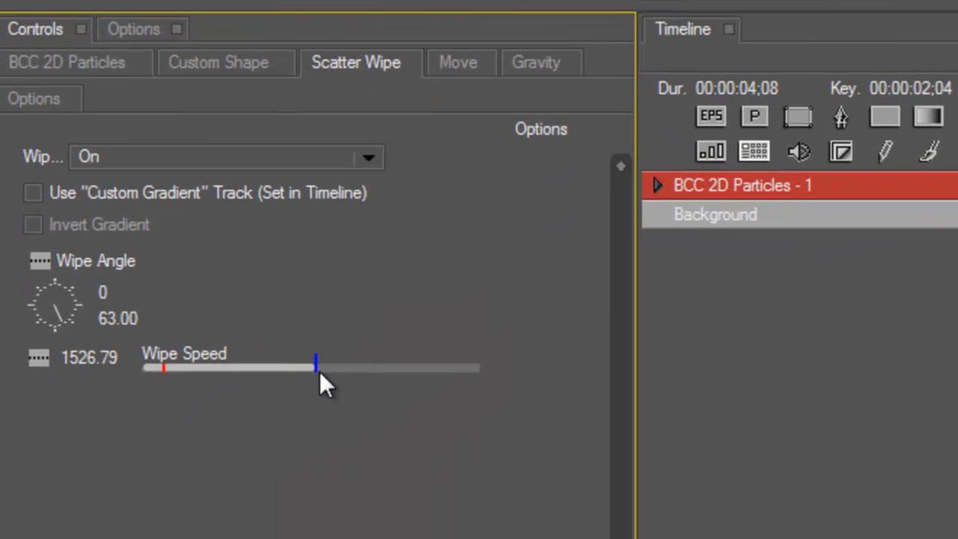
{"action": "left_click_drag", "start_coordinate": [320, 372], "coordinate": [352, 373]}
- Set the particle Gravity to 732.14 at 00:00:02;07, keeping the Straight gravity type
{"action": "left_click", "coordinate": [546, 65]}
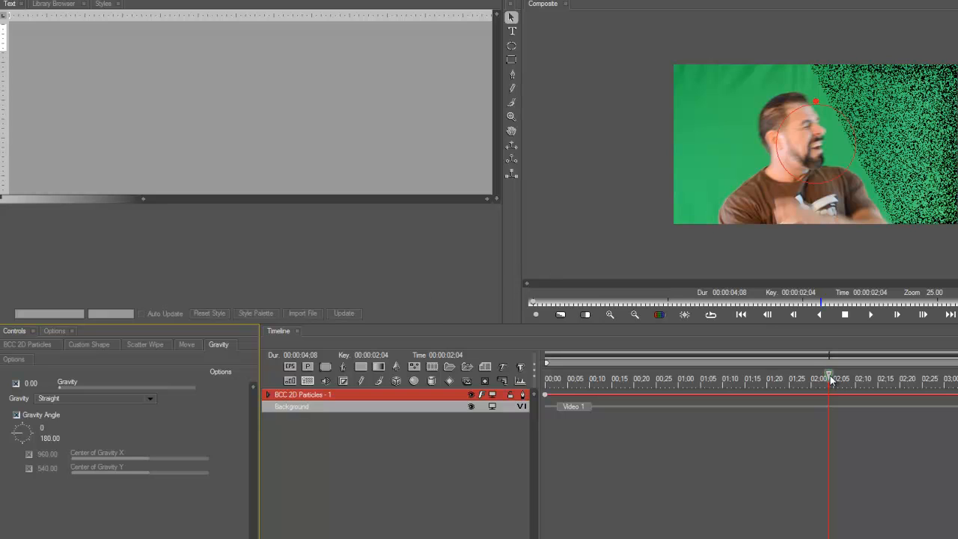
{"action": "left_click_drag", "start_coordinate": [831, 379], "coordinate": [844, 381]}
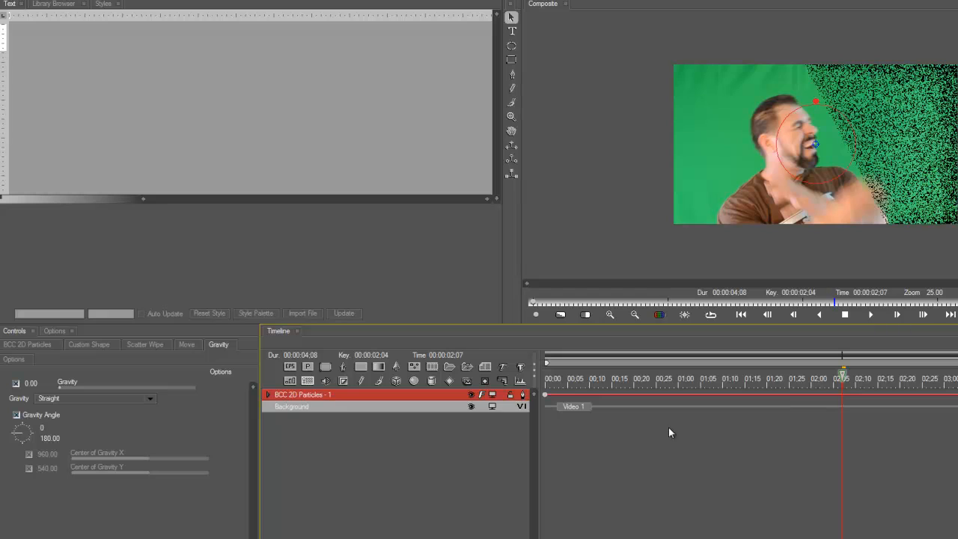
{"action": "left_click", "coordinate": [58, 393]}
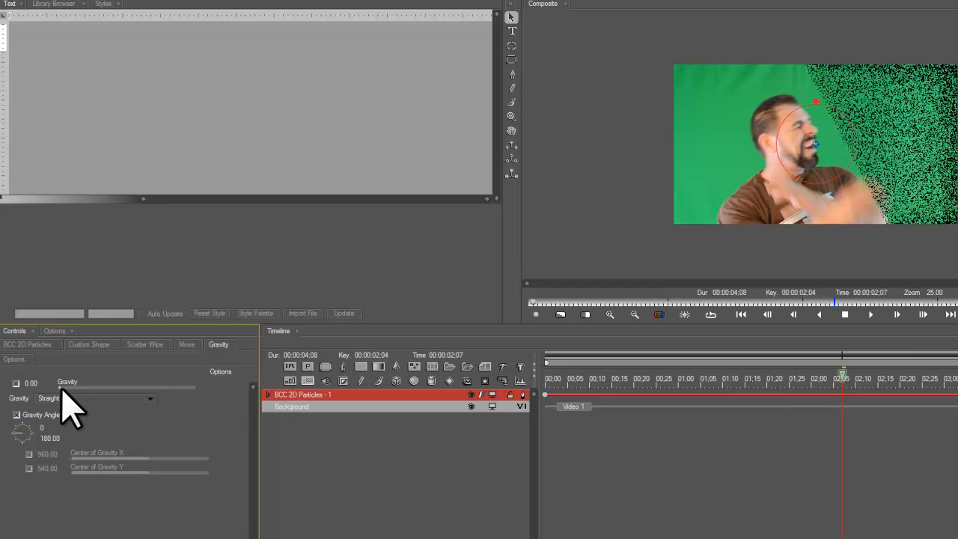
{"action": "left_click_drag", "start_coordinate": [60, 388], "coordinate": [111, 389]}
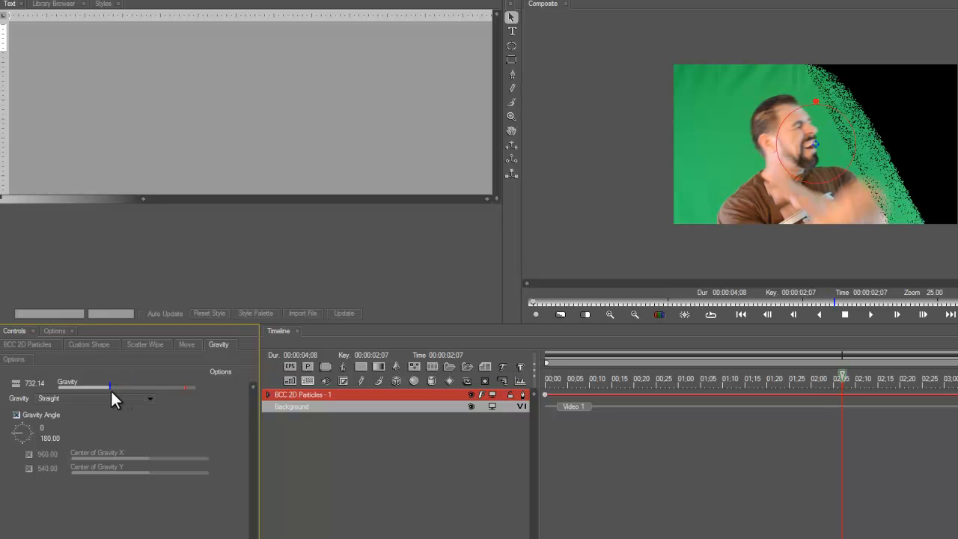
- Check the particle motion along the timeline and lower the Scatter Wipe's Wipe Speed to 776.79 at 00:00:01;28
{"action": "left_click", "coordinate": [840, 369]}
{"action": "key", "text": "space"}
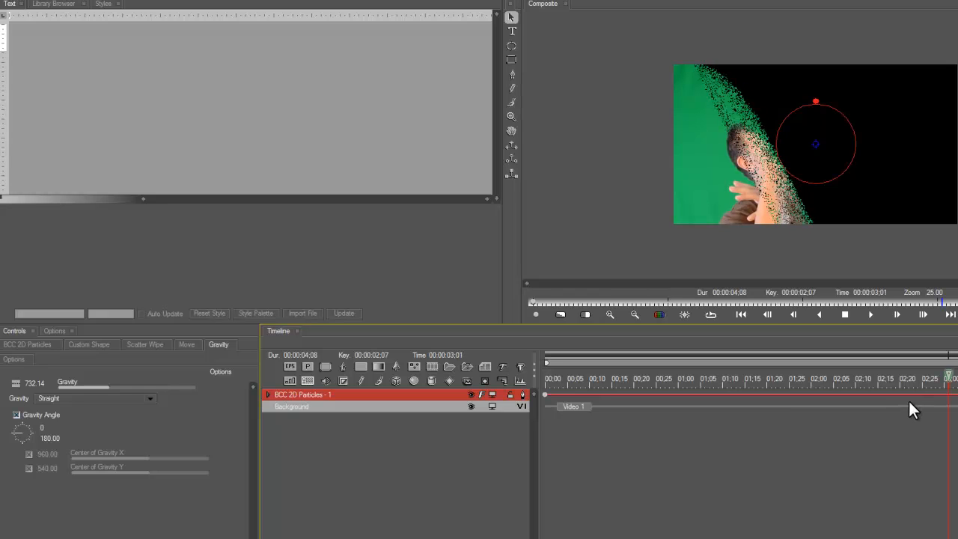
{"action": "left_click", "coordinate": [802, 408]}
{"action": "left_click", "coordinate": [144, 345]}
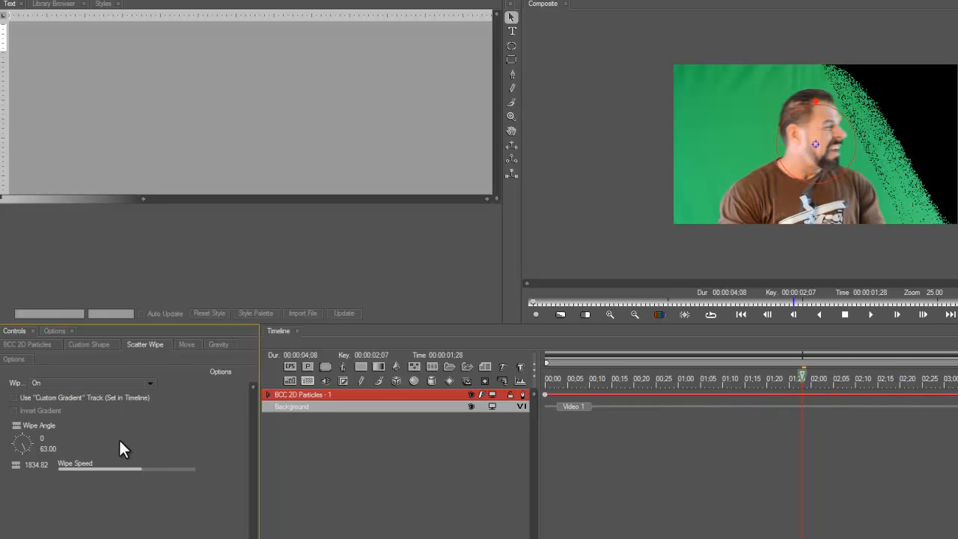
{"action": "left_click_drag", "start_coordinate": [138, 466], "coordinate": [96, 467]}
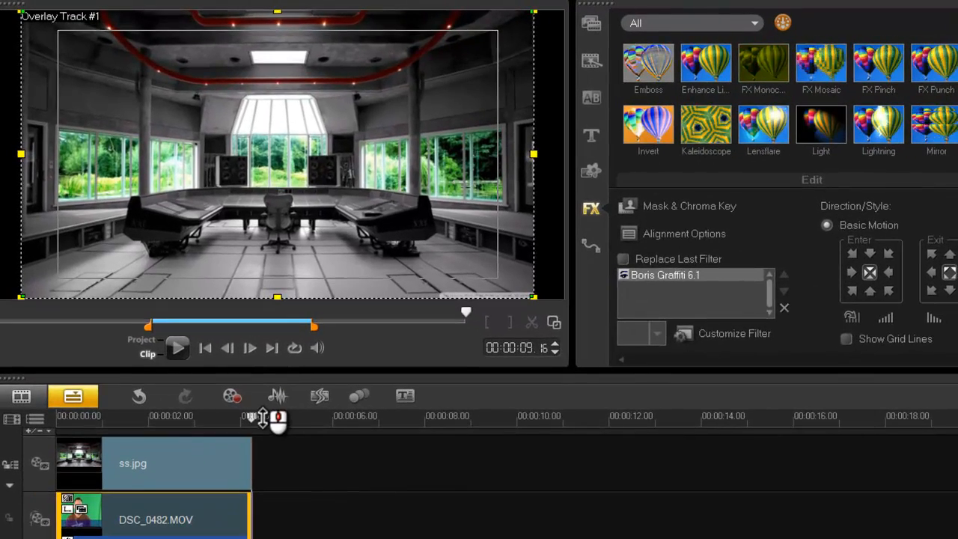
- Preview the updated disintegration from the start of the project and bring the DSC_0482.MOV clip's Boris Graffiti filter back up in Advanced Mode
{"action": "left_click_drag", "start_coordinate": [258, 417], "coordinate": [48, 419]}
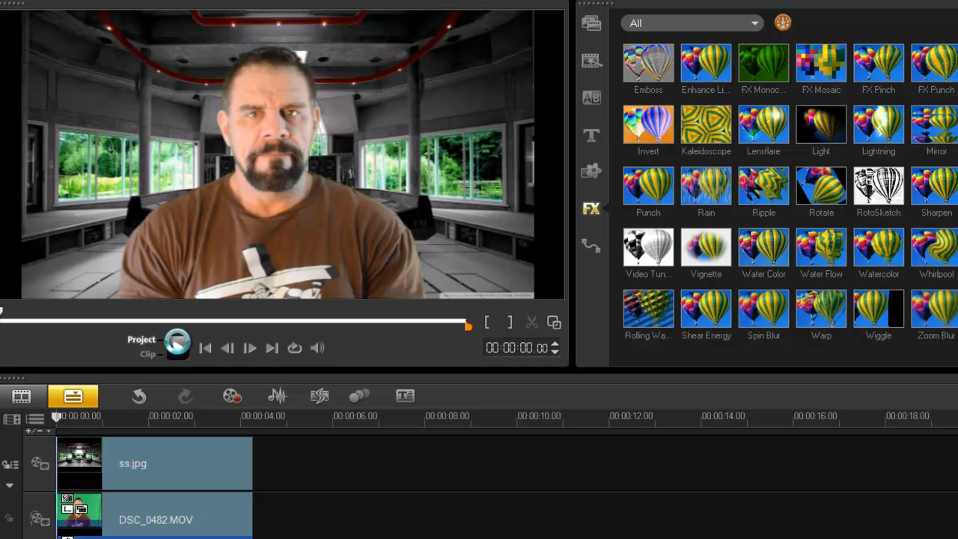
{"action": "left_click", "coordinate": [176, 341]}
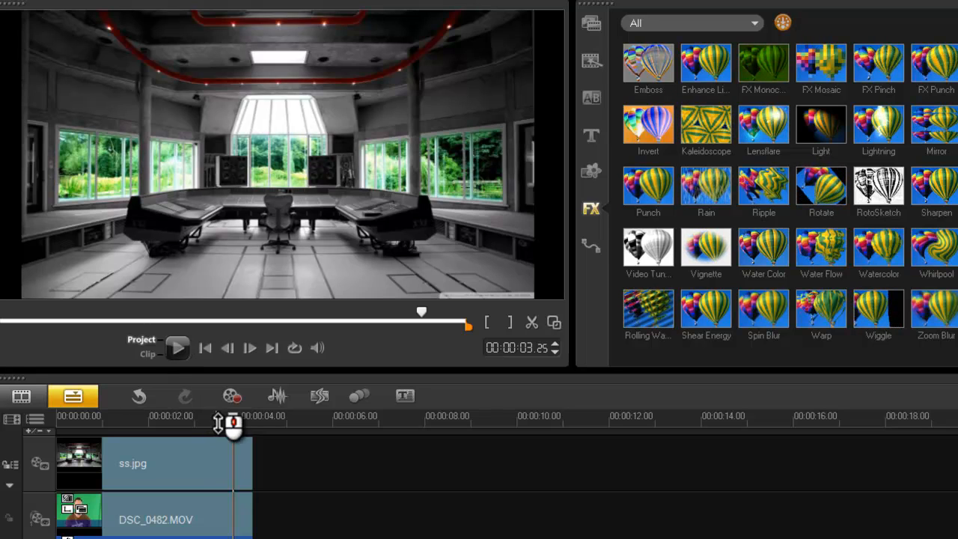
{"action": "left_click", "coordinate": [201, 513]}
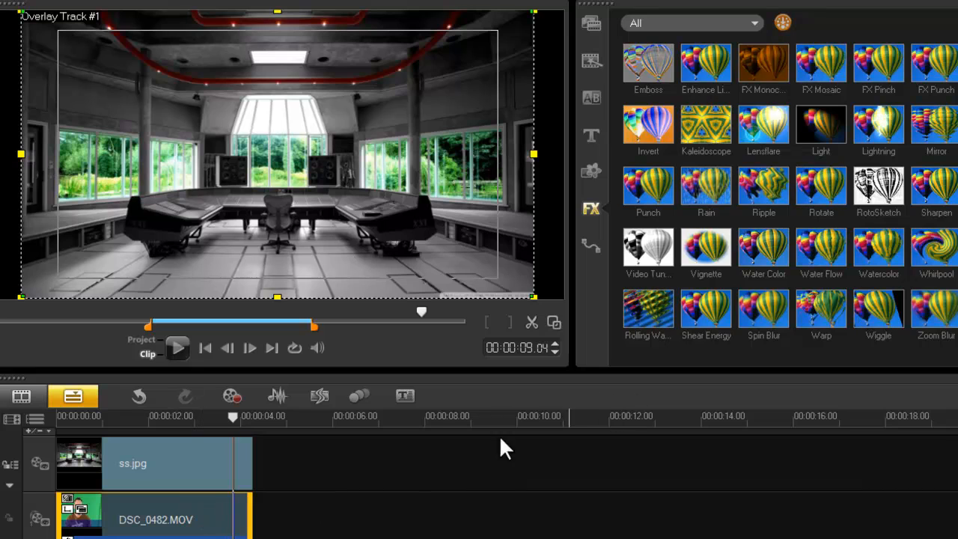
{"action": "double_click", "coordinate": [188, 517]}
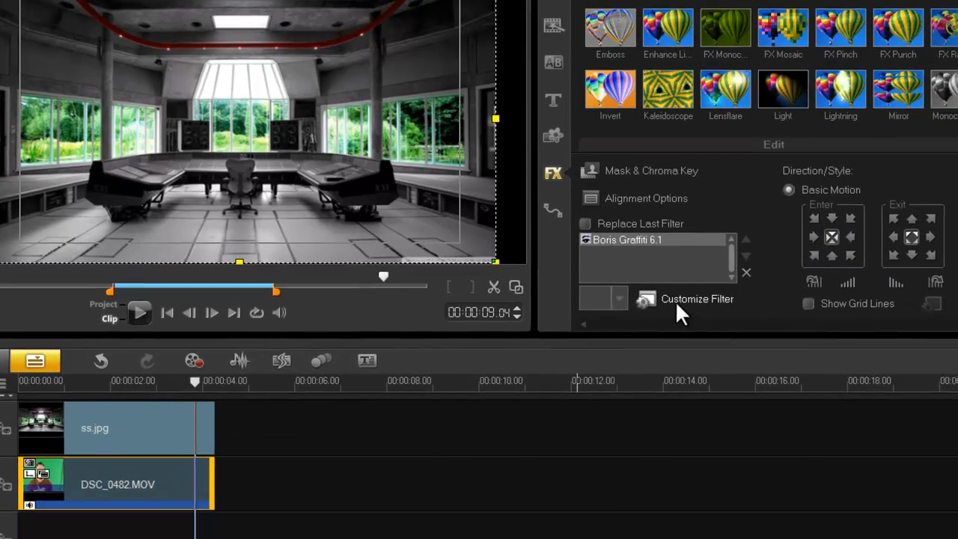
{"action": "left_click", "coordinate": [675, 300]}
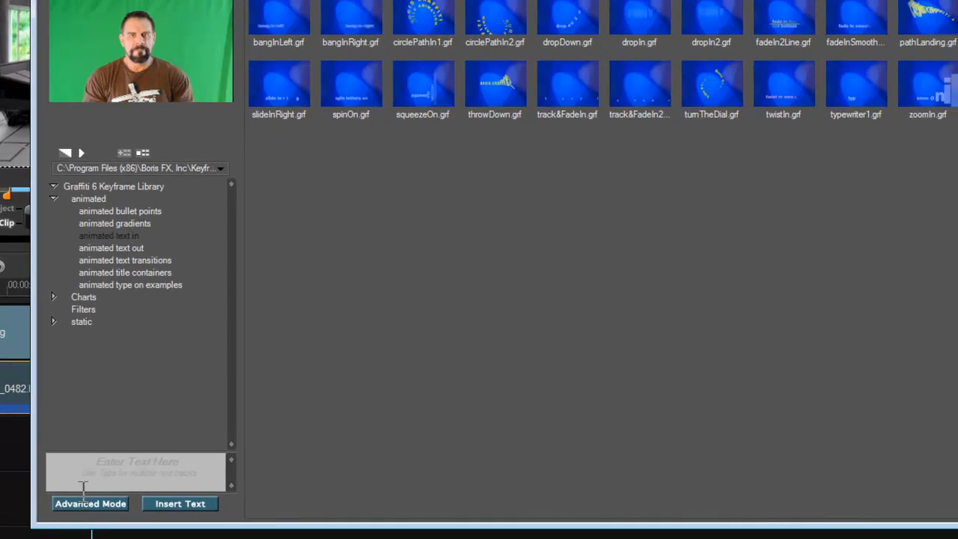
{"action": "left_click", "coordinate": [83, 505]}
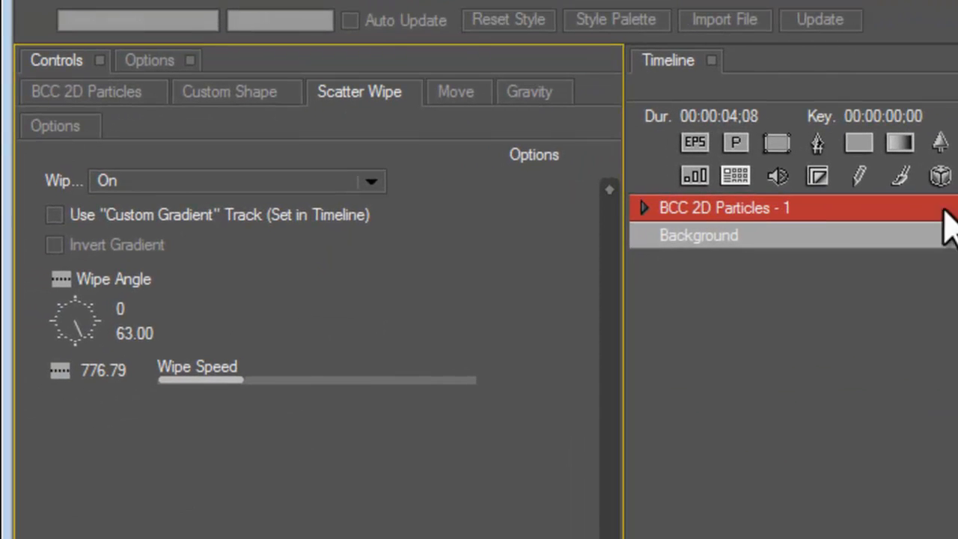
- Reduce the particle Gravity to 0 and set it to -100
{"action": "left_click", "coordinate": [563, 93]}
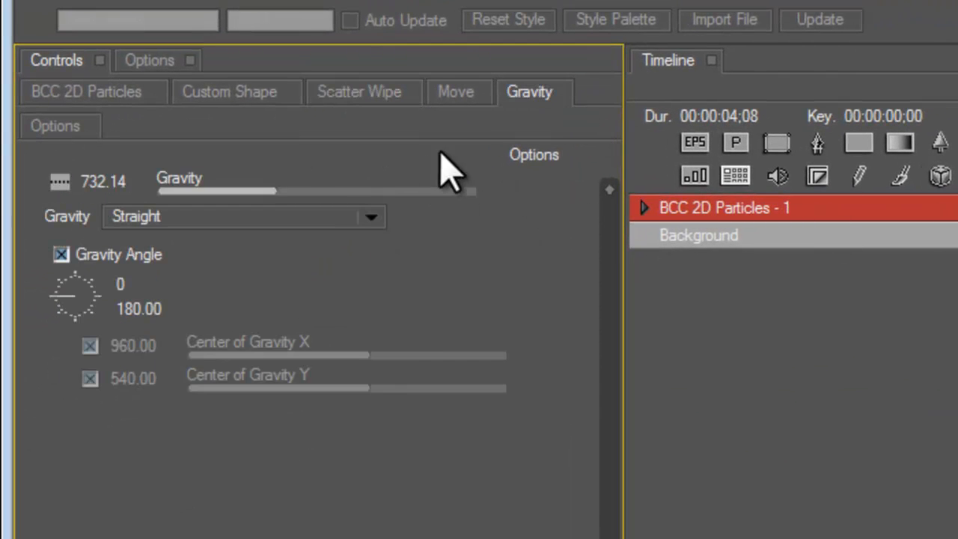
{"action": "left_click_drag", "start_coordinate": [187, 193], "coordinate": [162, 191]}
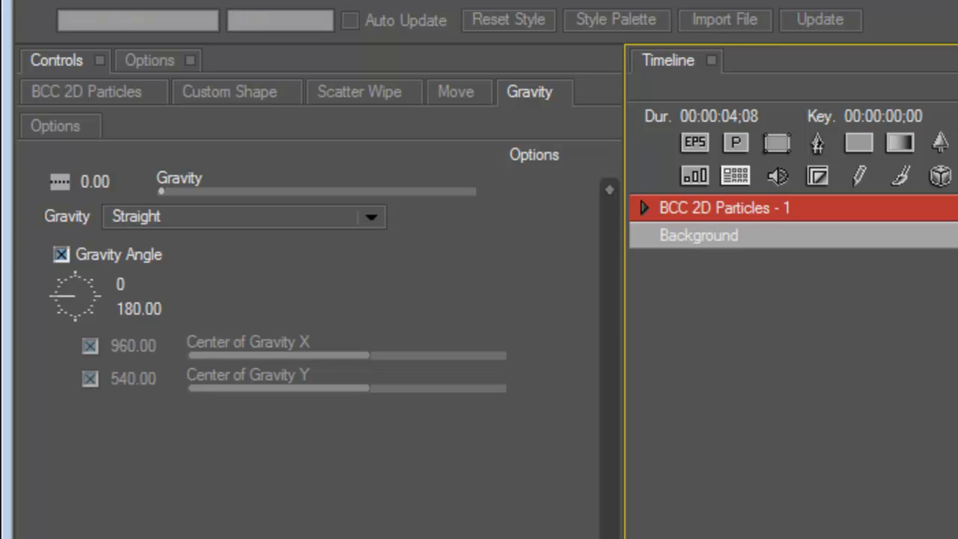
{"action": "left_click", "coordinate": [100, 181]}
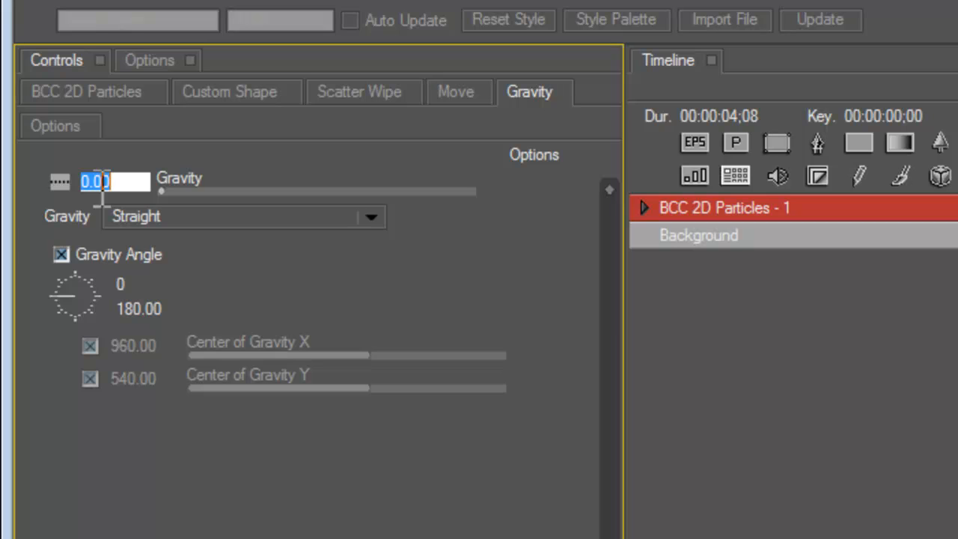
{"action": "key", "text": "BackSpace"}
{"action": "type", "text": "-100"}
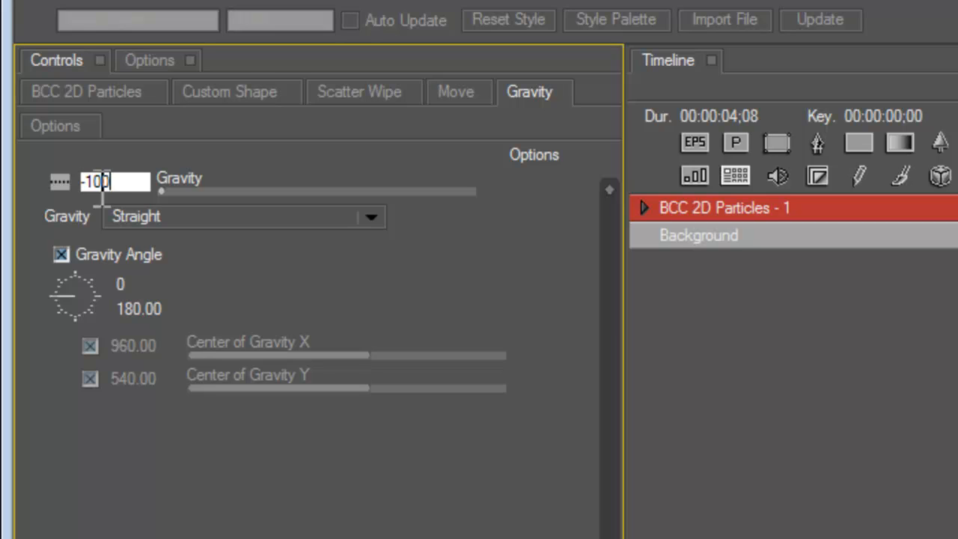
{"action": "key", "text": "Return"}
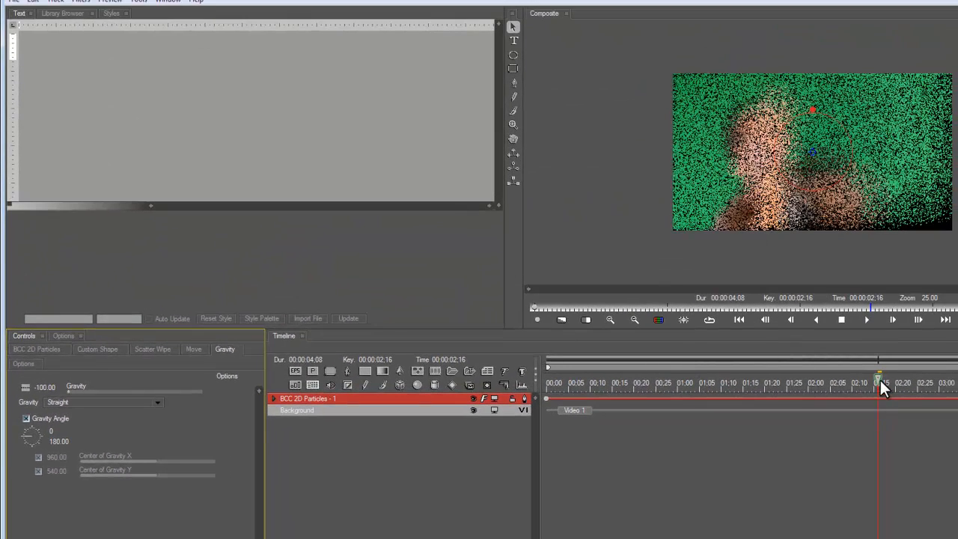
- Review the particle motion from the start and set the particle Density to 114.29 at 00:00:01;25
{"action": "left_click_drag", "start_coordinate": [879, 382], "coordinate": [545, 399]}
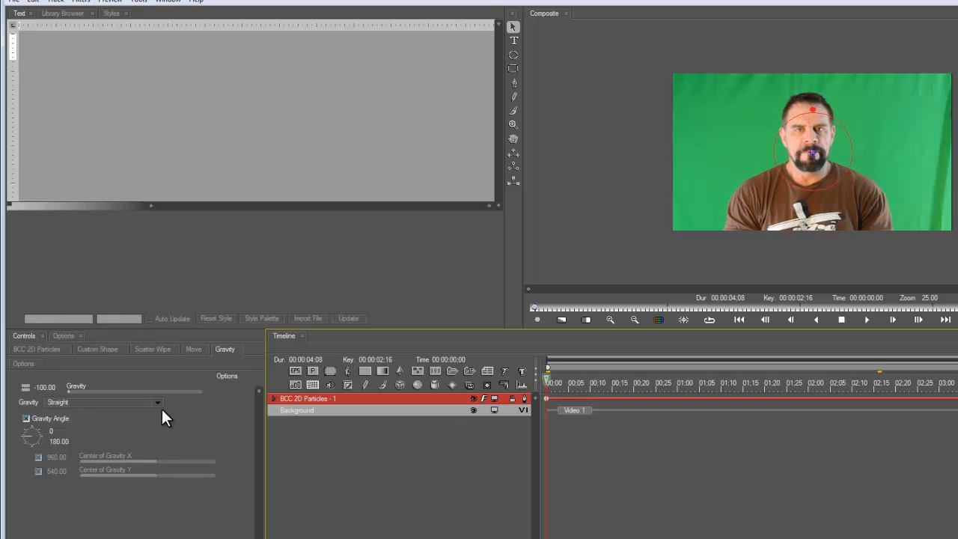
{"action": "left_click", "coordinate": [21, 363]}
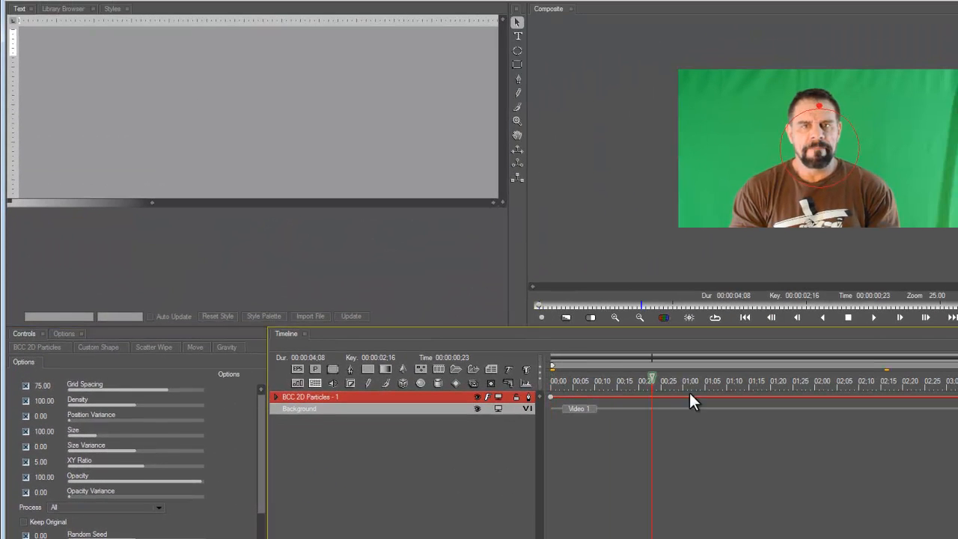
{"action": "left_click_drag", "start_coordinate": [689, 395], "coordinate": [791, 392]}
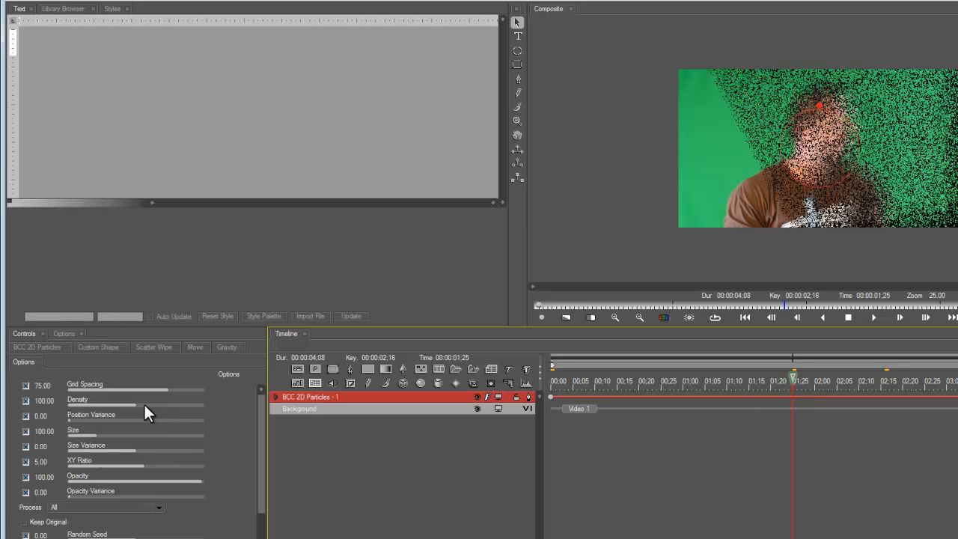
{"action": "mouse_move", "coordinate": [135, 400]}
{"action": "left_mouse_down"}
{"action": "mouse_move", "coordinate": [182, 401]}
{"action": "mouse_move", "coordinate": [84, 412]}
{"action": "mouse_move", "coordinate": [144, 403]}
{"action": "left_mouse_up"}
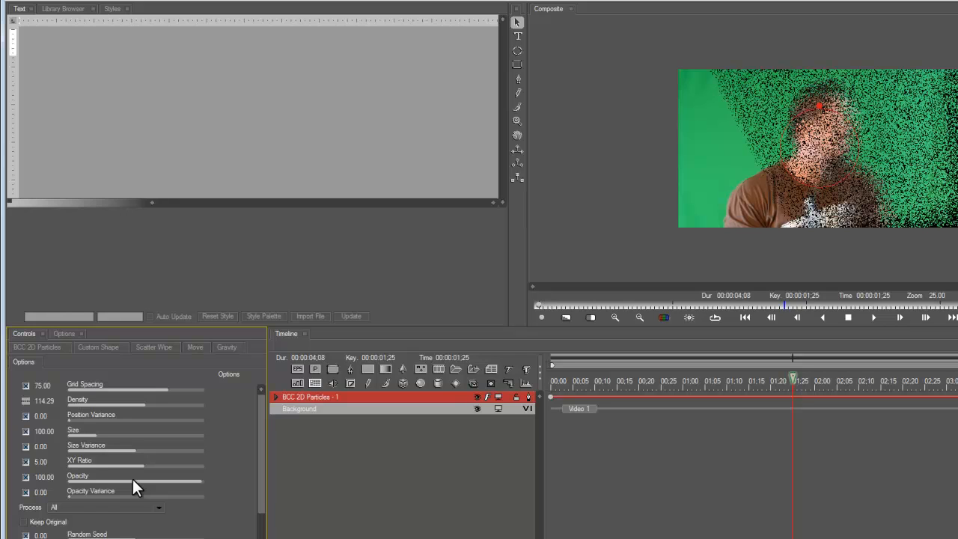
- Load the yanked.bcp preset into the BCC 2D Particles filter and check its motion along the timeline
{"action": "left_click", "coordinate": [36, 346]}
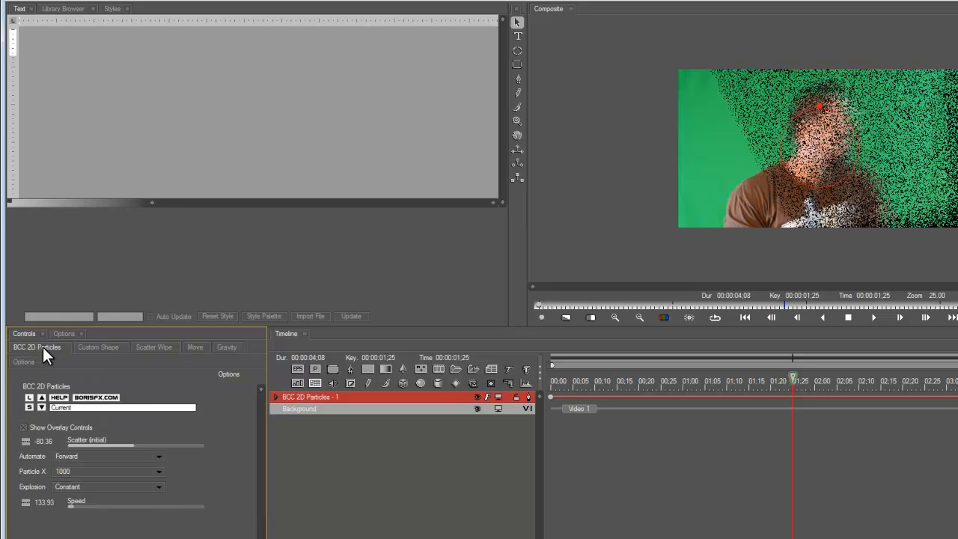
{"action": "left_click_drag", "start_coordinate": [796, 380], "coordinate": [710, 392]}
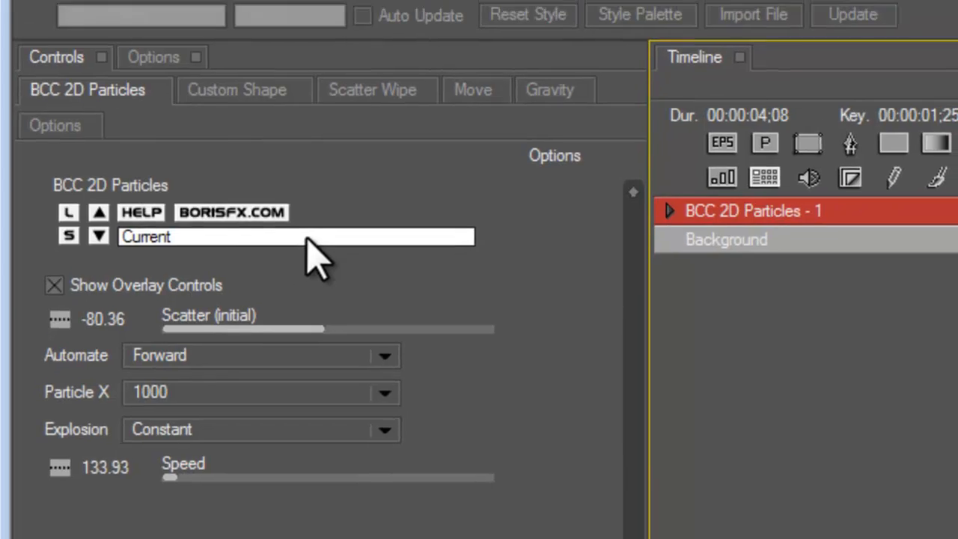
{"action": "left_click", "coordinate": [311, 217]}
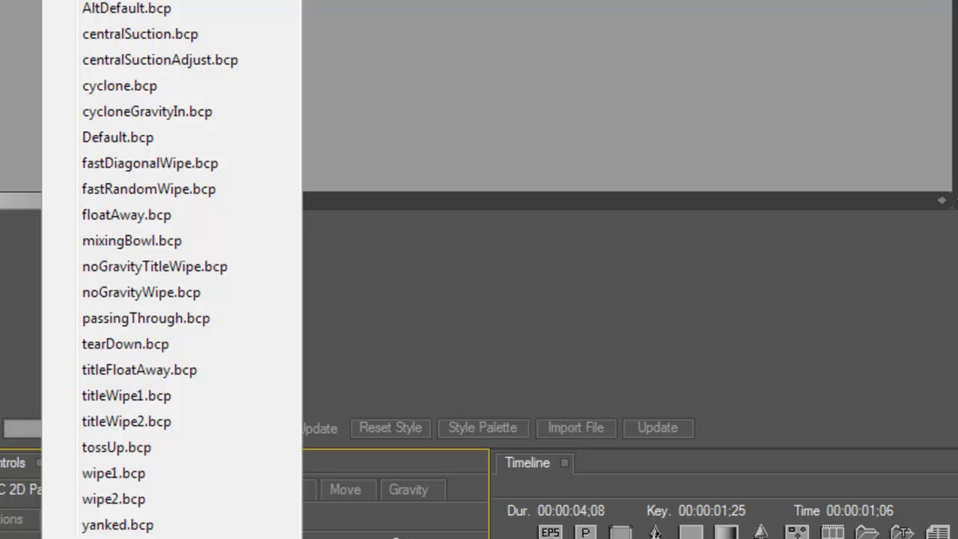
{"action": "left_click", "coordinate": [122, 523]}
{"action": "left_click_drag", "start_coordinate": [802, 321], "coordinate": [618, 325]}
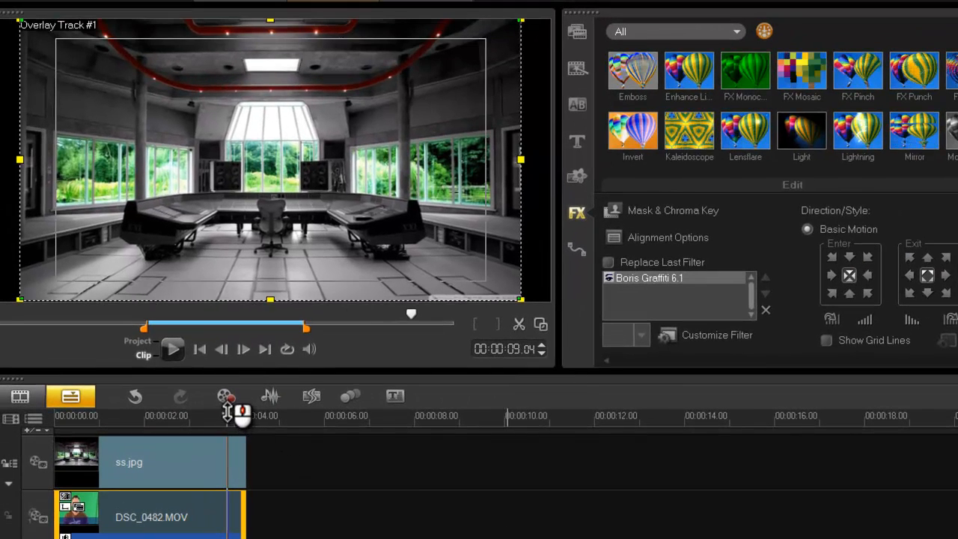
- Play the project twice from the start to review how the yanked preset disintegrates the person
{"action": "left_click_drag", "start_coordinate": [228, 413], "coordinate": [56, 415]}
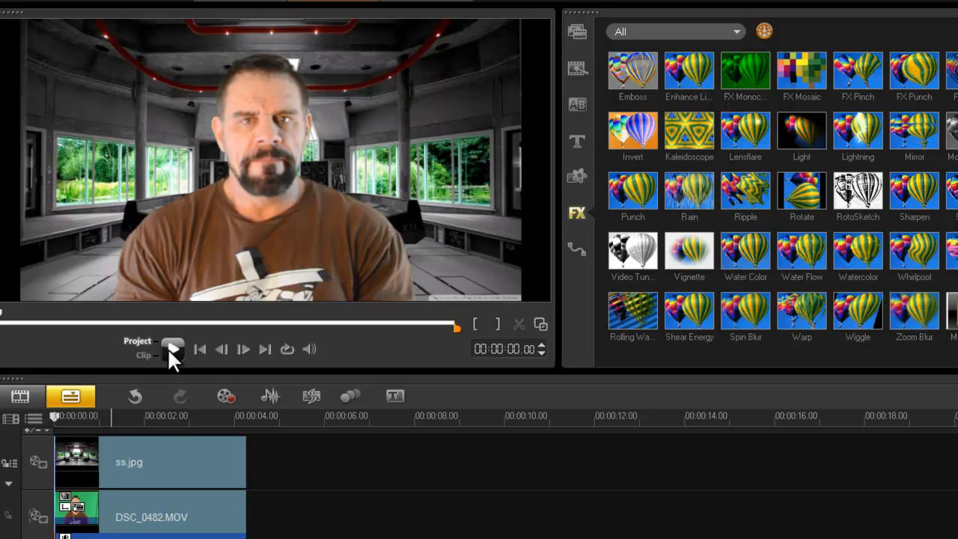
{"action": "left_click", "coordinate": [168, 349]}
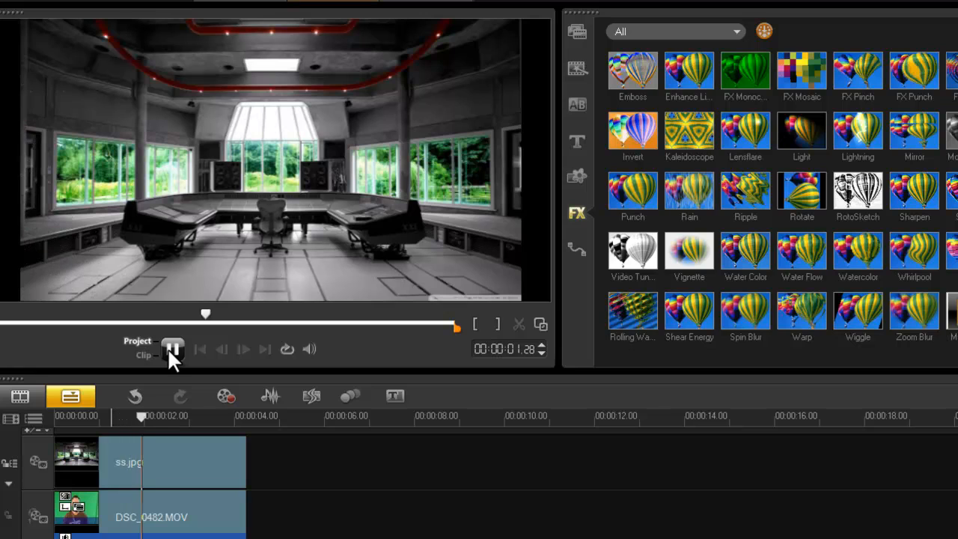
{"action": "left_click_drag", "start_coordinate": [177, 415], "coordinate": [54, 416]}
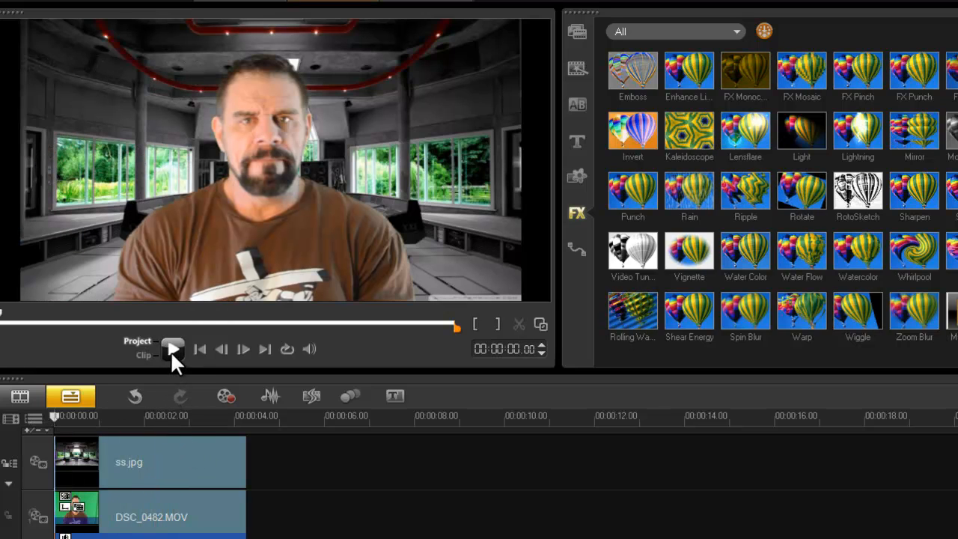
{"action": "left_click", "coordinate": [171, 351]}
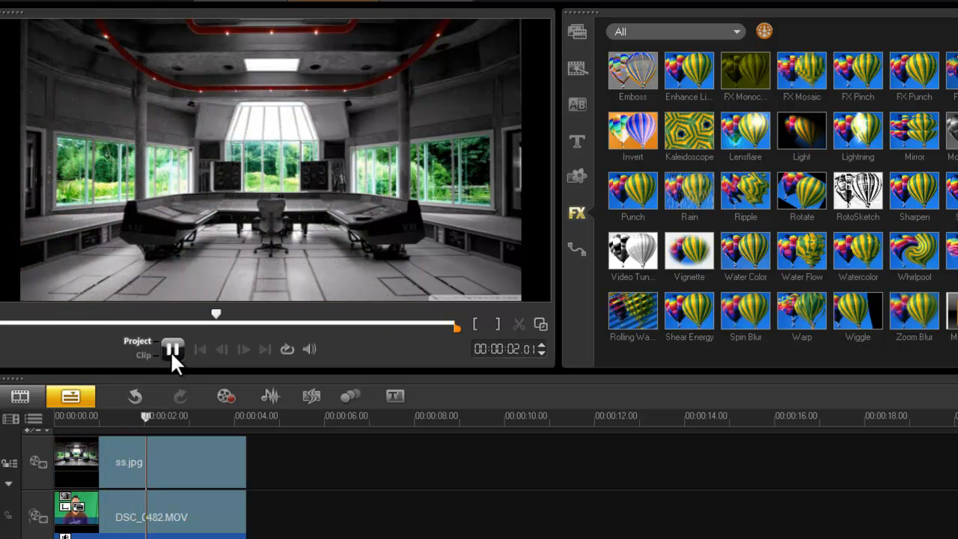
{"action": "left_click", "coordinate": [170, 351]}
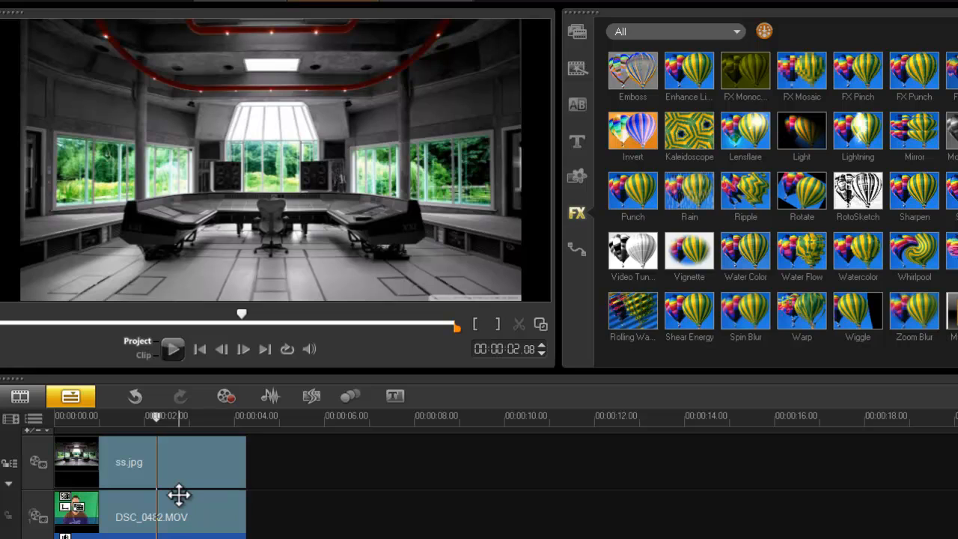
- Reopen the DSC_0482.MOV clip's Boris Graffiti filter and load the tearDown.bcp preset for BCC 2D Particles
{"action": "double_click", "coordinate": [184, 514]}
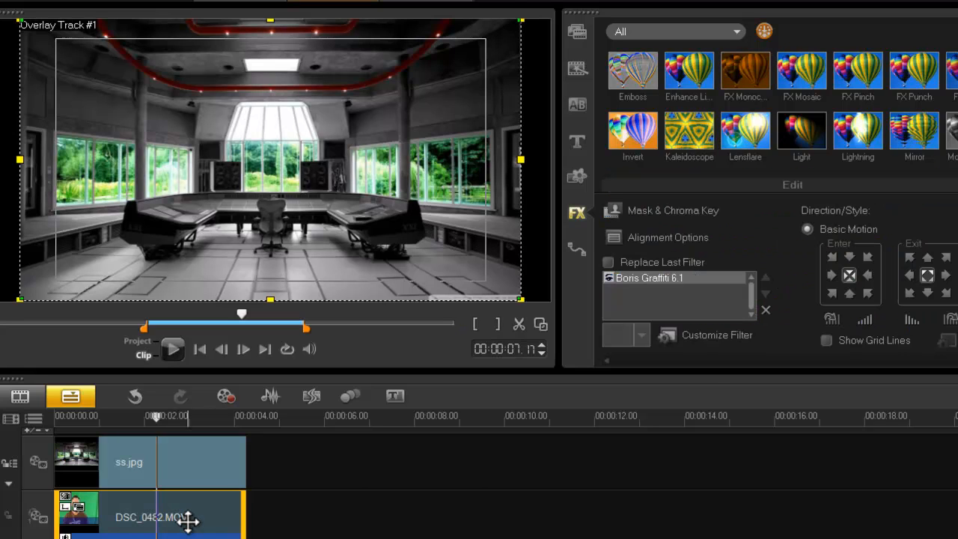
{"action": "left_click", "coordinate": [711, 335]}
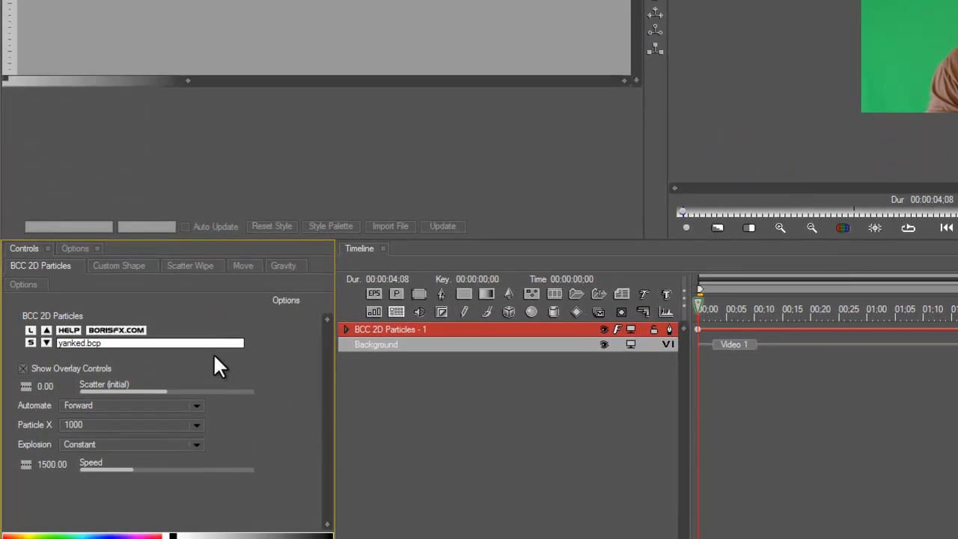
{"action": "left_click", "coordinate": [213, 520]}
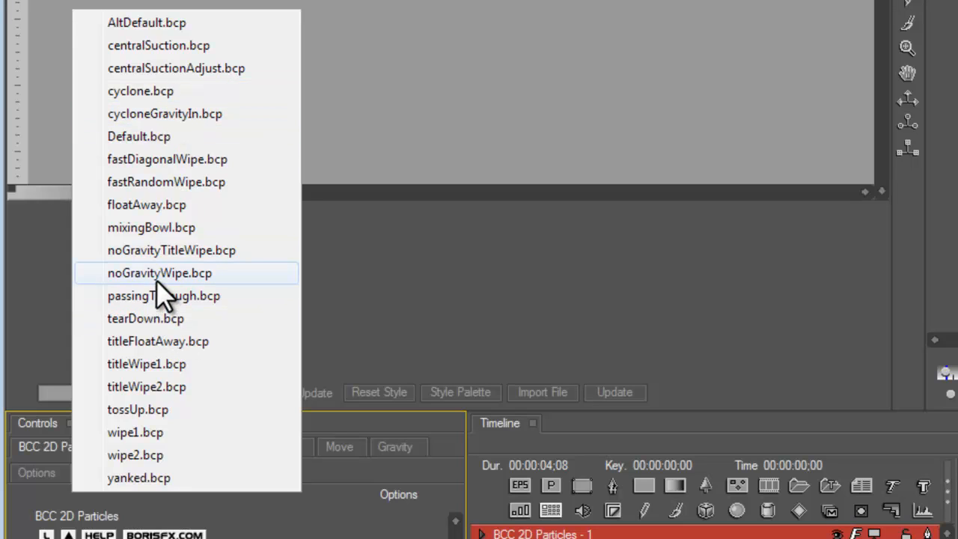
{"action": "left_click", "coordinate": [156, 320]}
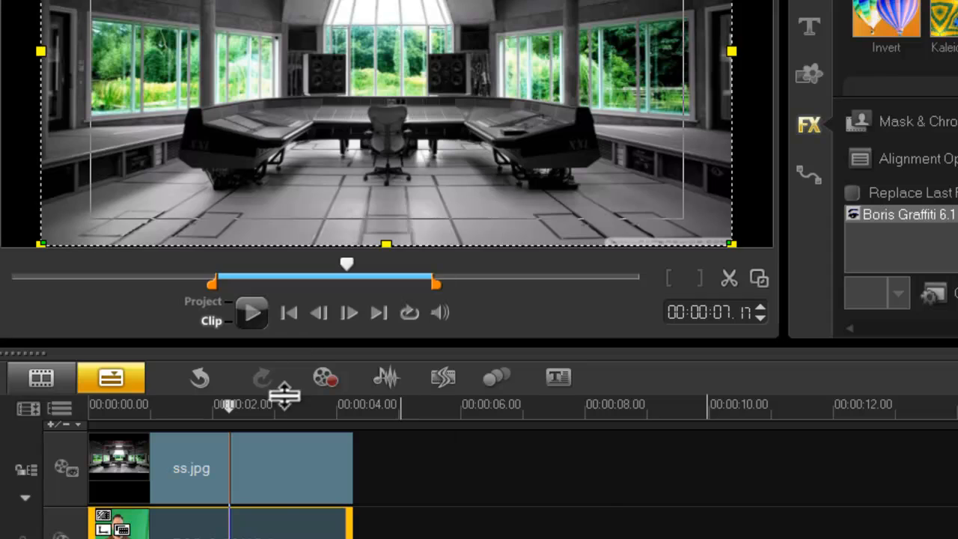
- Preview the tearDown disintegration from the start of the project
{"action": "left_click_drag", "start_coordinate": [235, 404], "coordinate": [89, 404]}
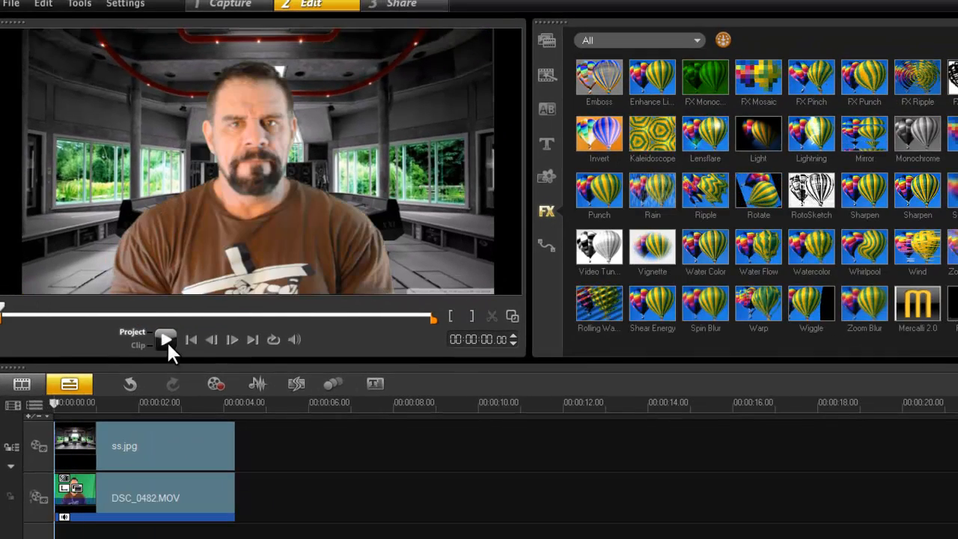
{"action": "left_click", "coordinate": [166, 339]}
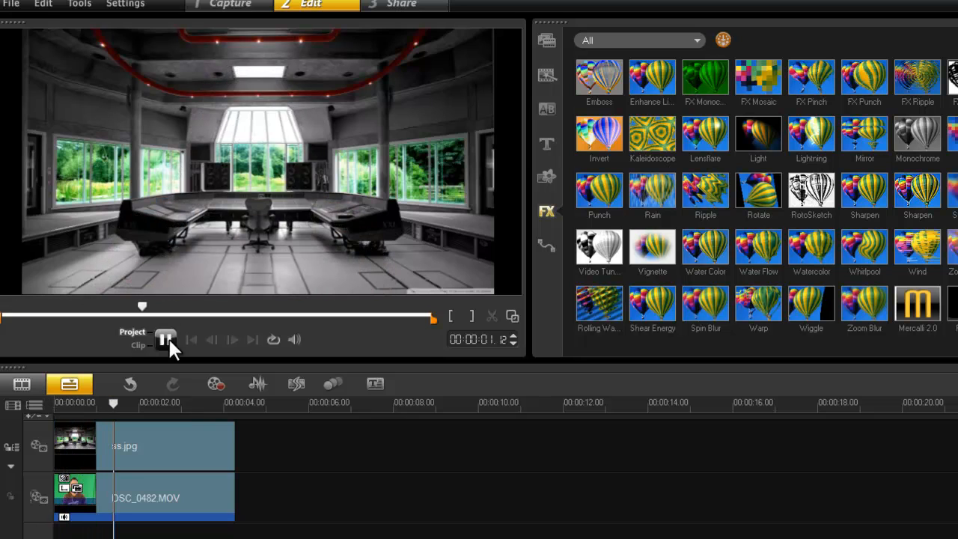
{"action": "left_click", "coordinate": [166, 340]}
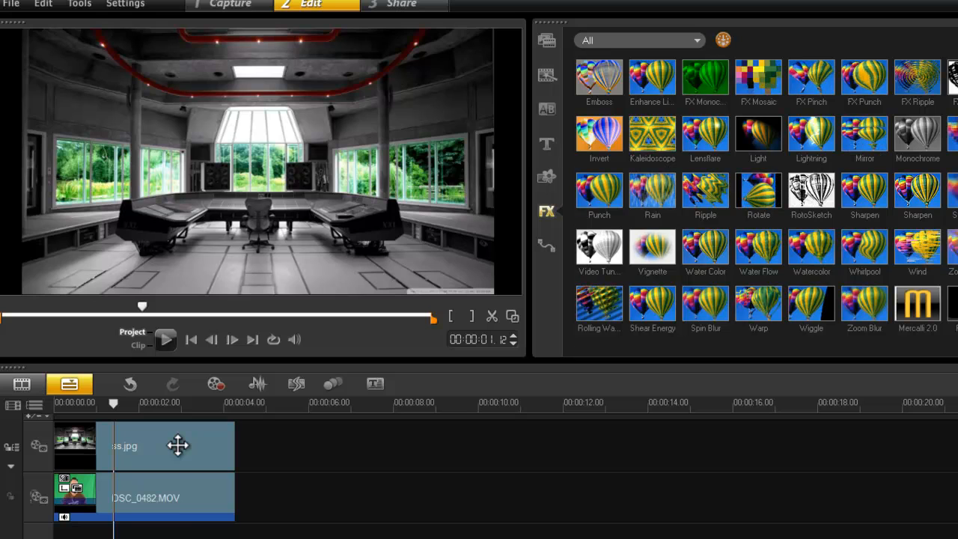
- Bring the DSC_0482.MOV clip's Boris Graffiti filter up for further customization
{"action": "left_click", "coordinate": [190, 506]}
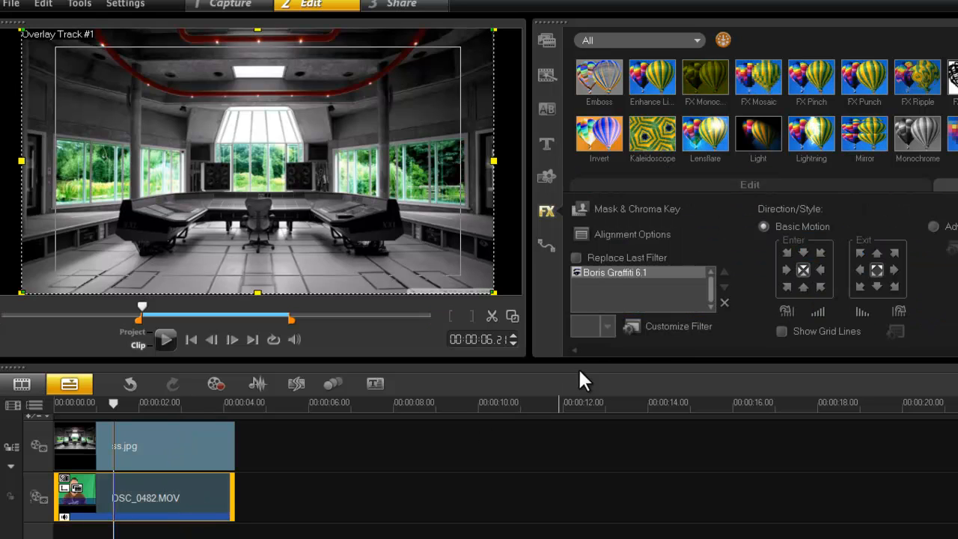
{"action": "left_click", "coordinate": [654, 331]}
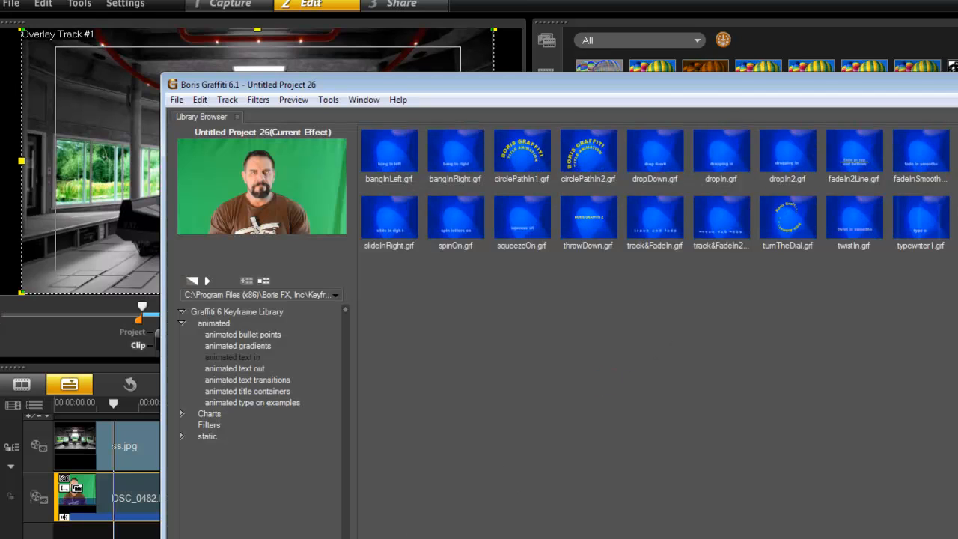